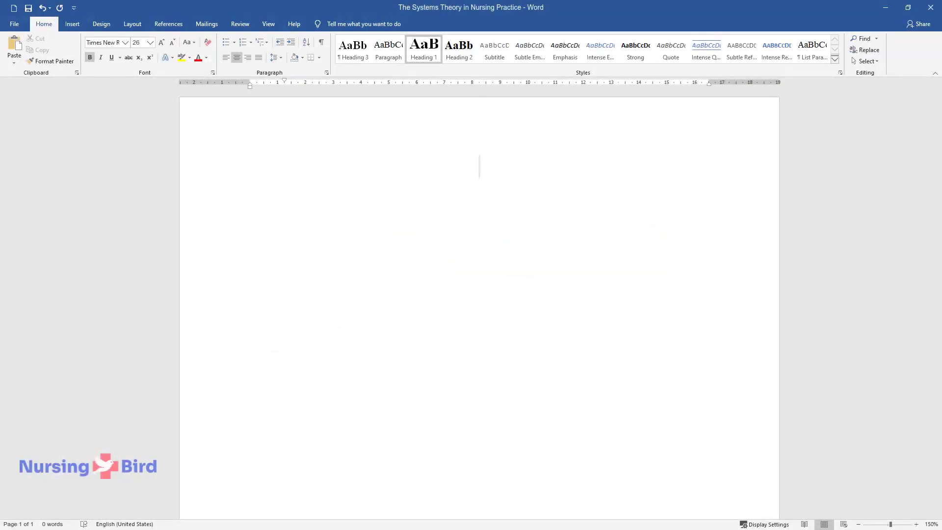
text(The Systems )
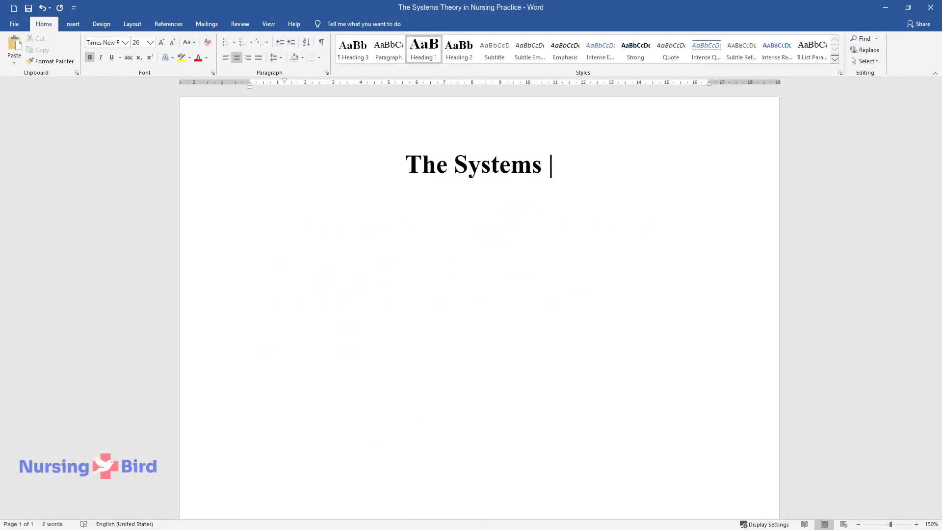
text(Theory in Nursing Practice)
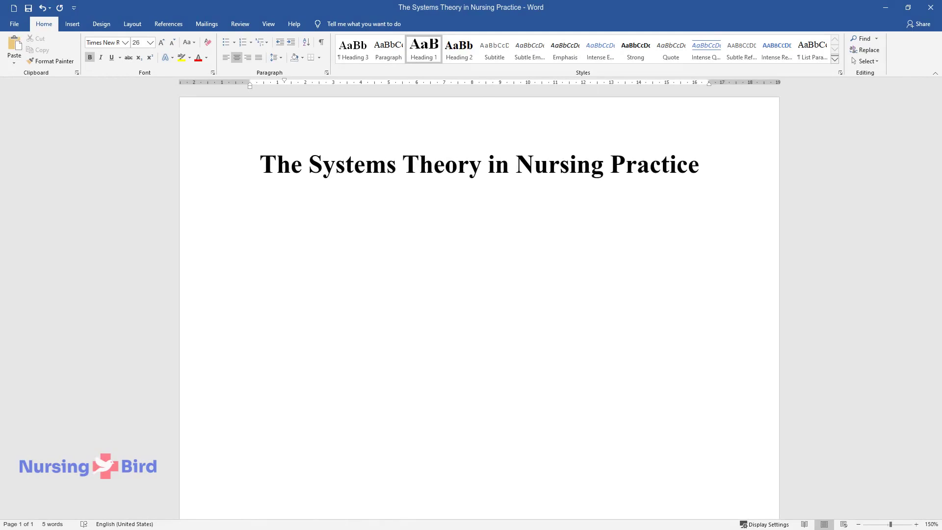
End the 'The Systems Theory in Nursing Practice' heading and begin the first body paragraph.
key(Return)
text(Systems t)
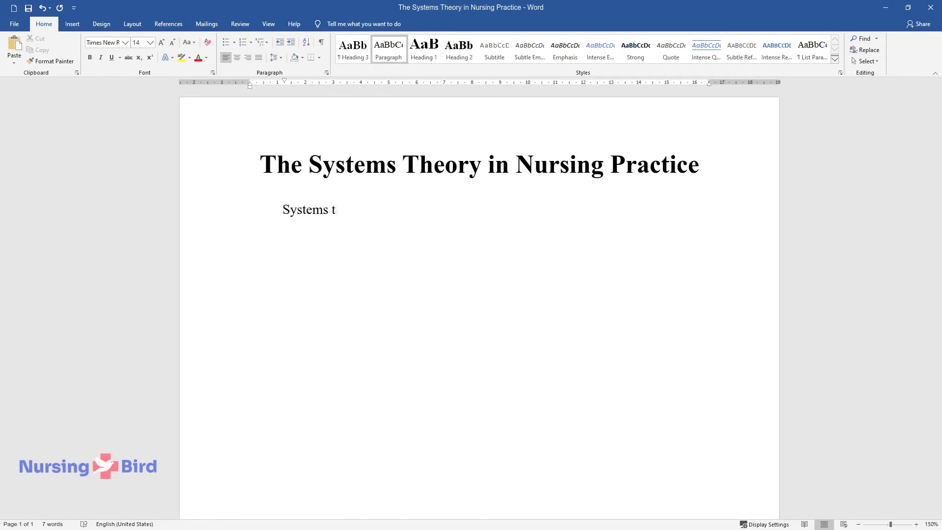
text(heory and complexity science aff)
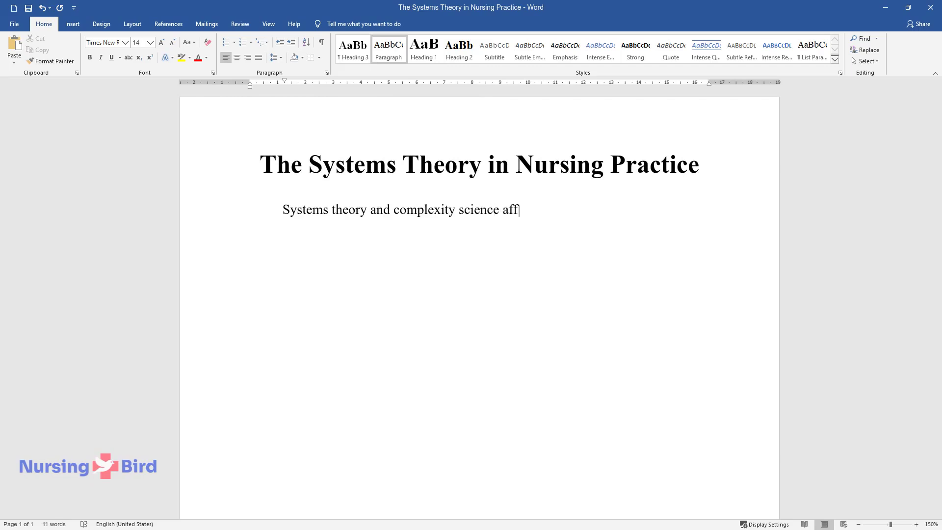
text(ect the role of the nurse practit)
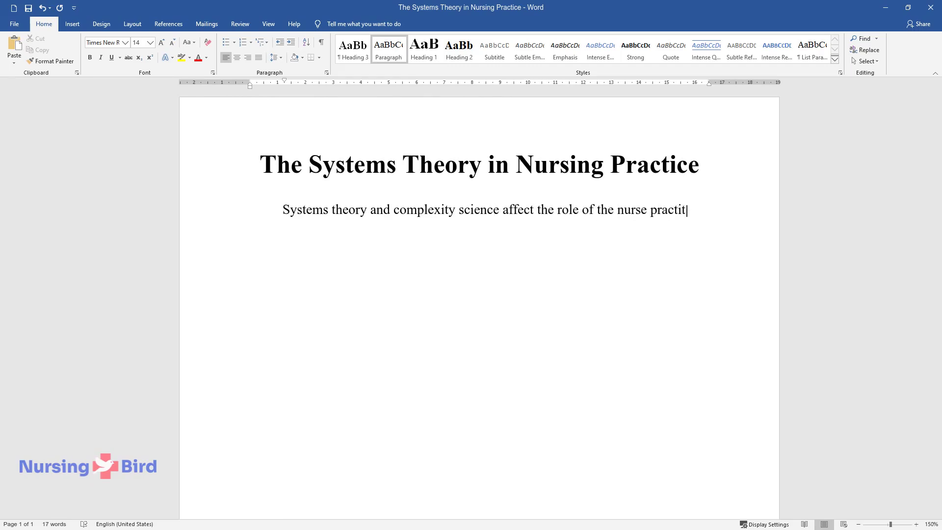
text(ioner (NP) in multiple ways. For )
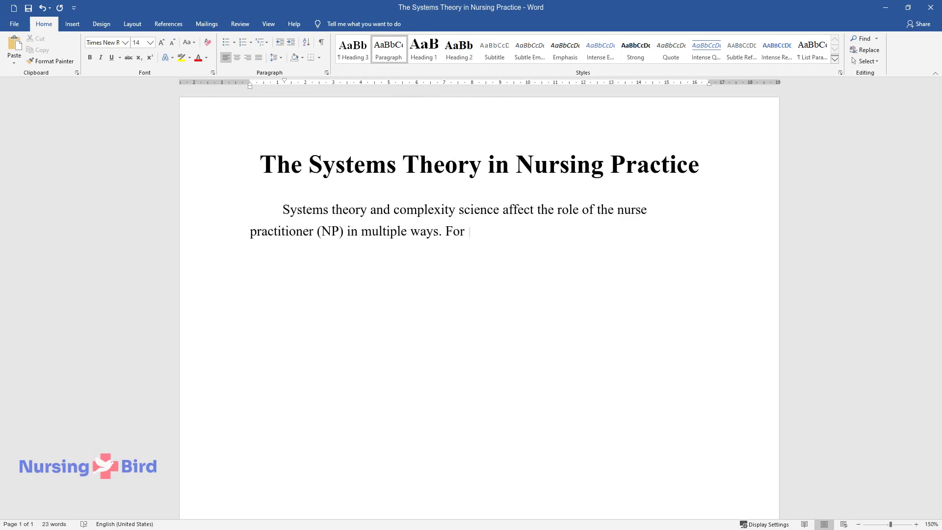
text(instance, adopting a systems theory will e)
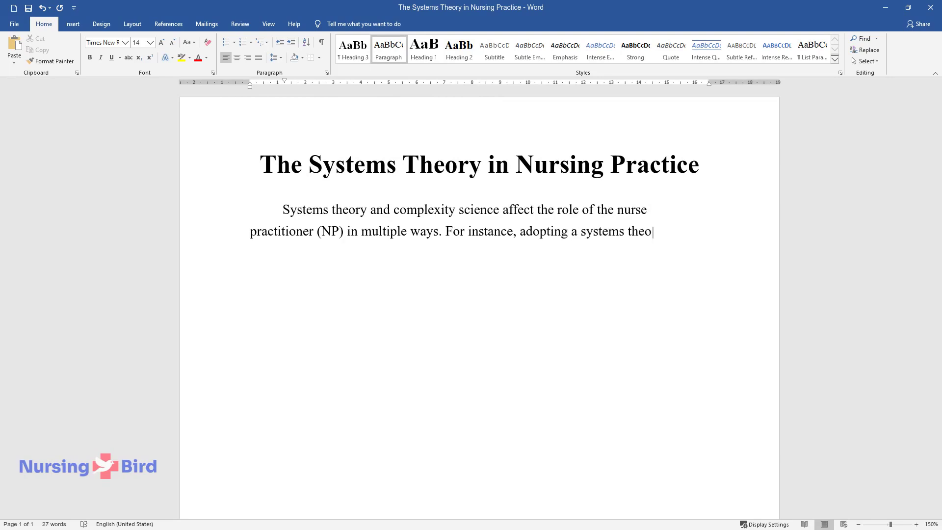
text(nhance the quality of nu)
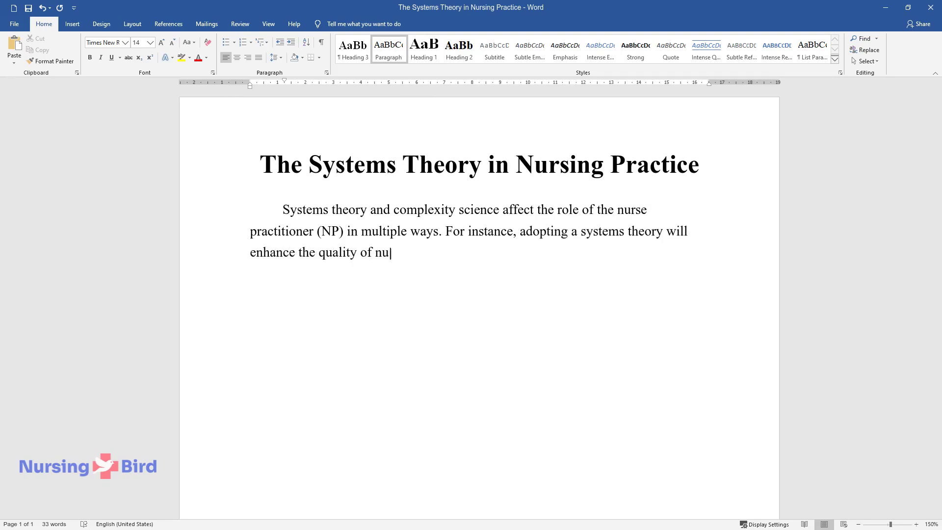
text(rsing care that the NP provides )
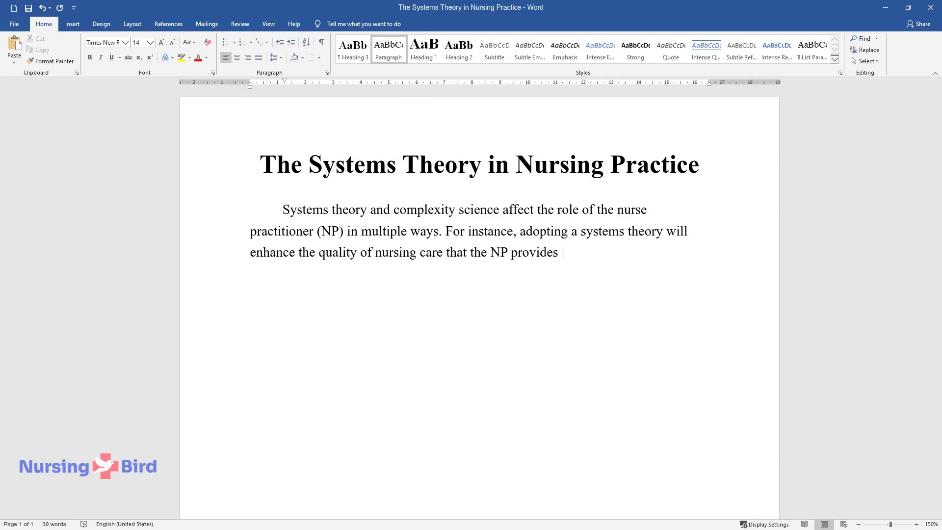
text(to patients. The care quality will be improved because the NP will underst)
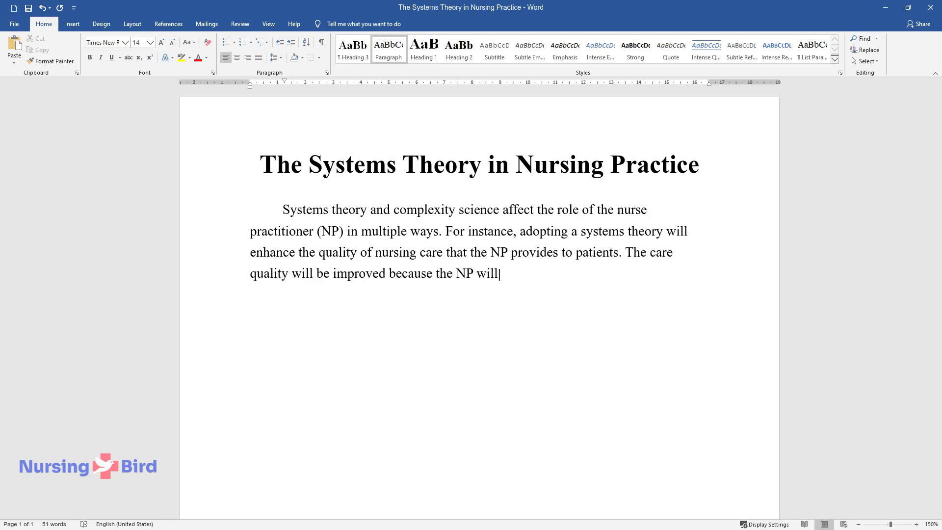
text(and the complex adaptive)
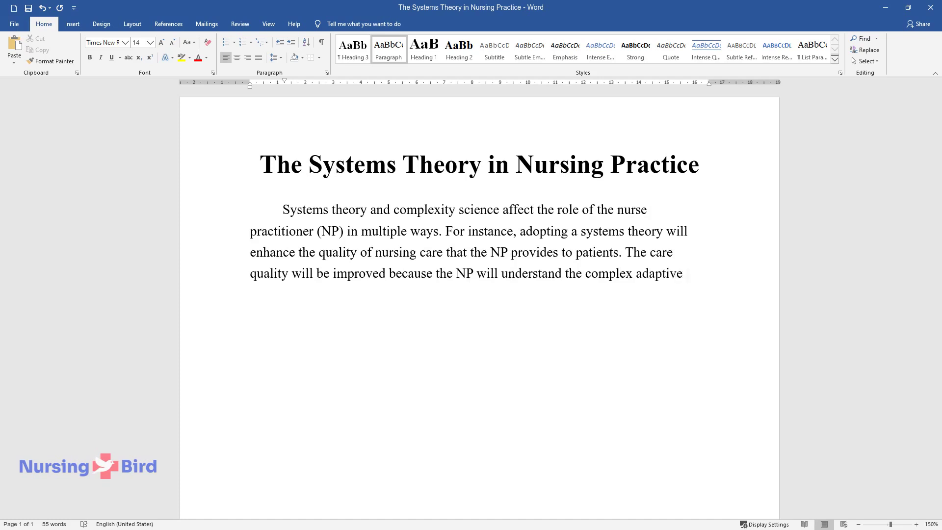
text( systems that affect nursing. Comprehension of systems theory enables NPs to understand the boundarie)
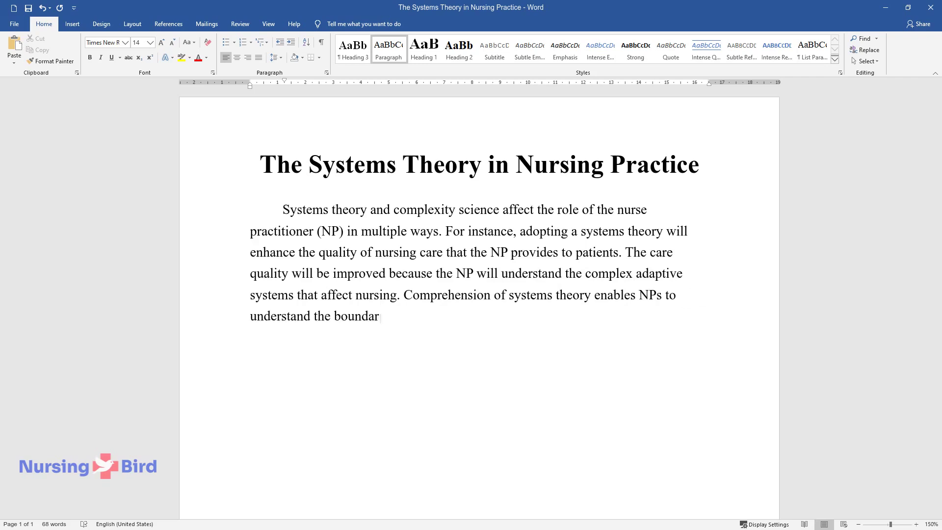
text(s, perspectives, and interrelat)
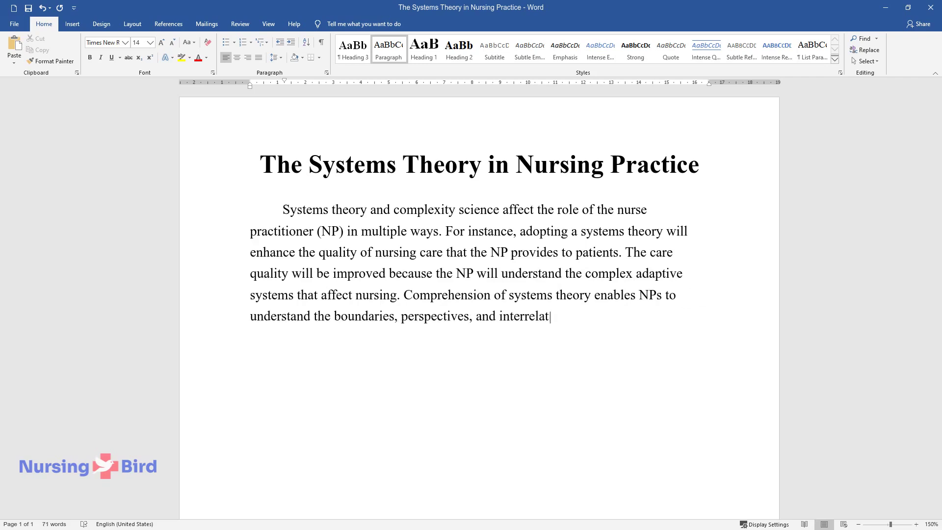
text(ionships in nursing practice. The)
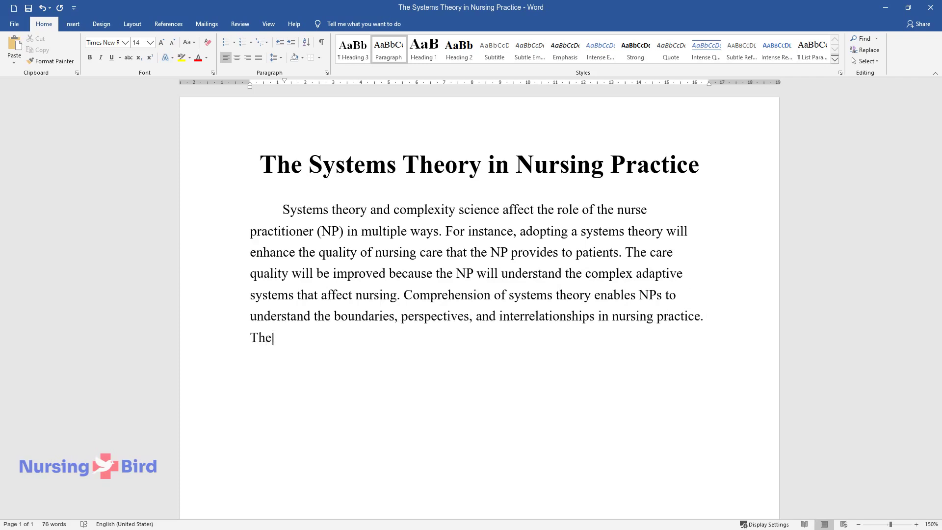
text( problems that NPs face have bec)
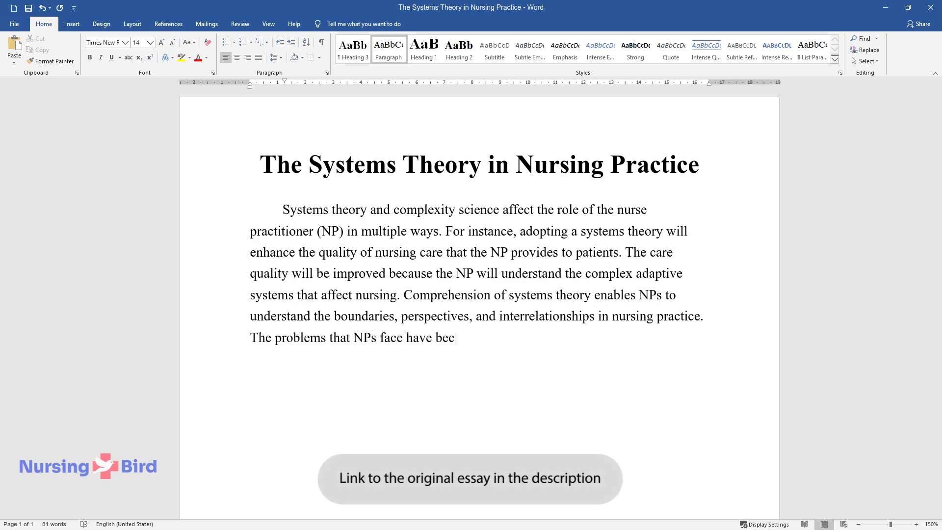
text(ome increasingly complex and cann)
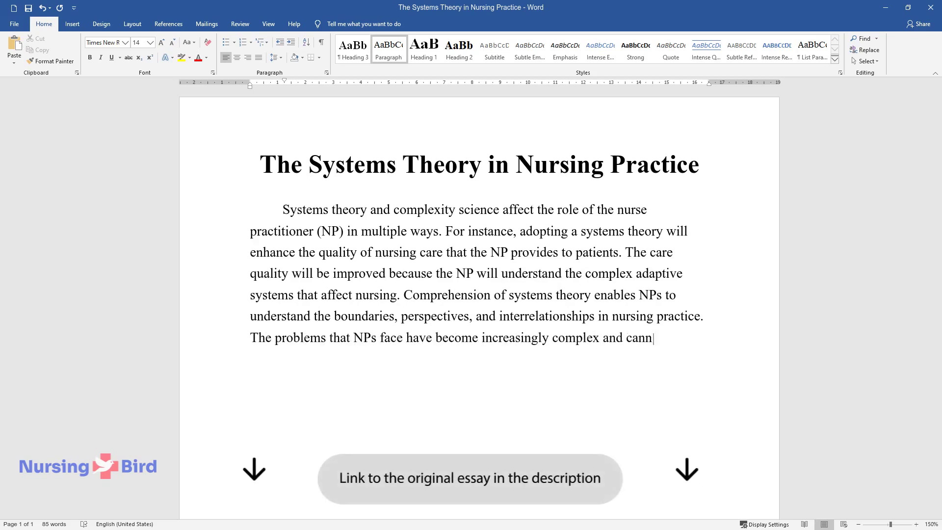
text(ot be solved by simple solutions.)
Close the first paragraph at 'cannot be solved by simple solutions,' and begin the 'Additionally' paragraph.
key(Return)
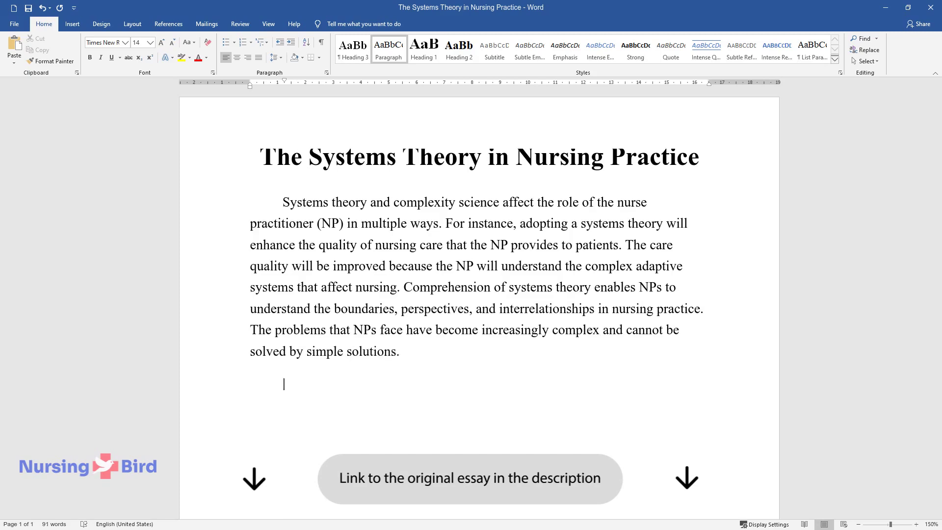
scroll(476, 269, down, 1)
text(Additiona)
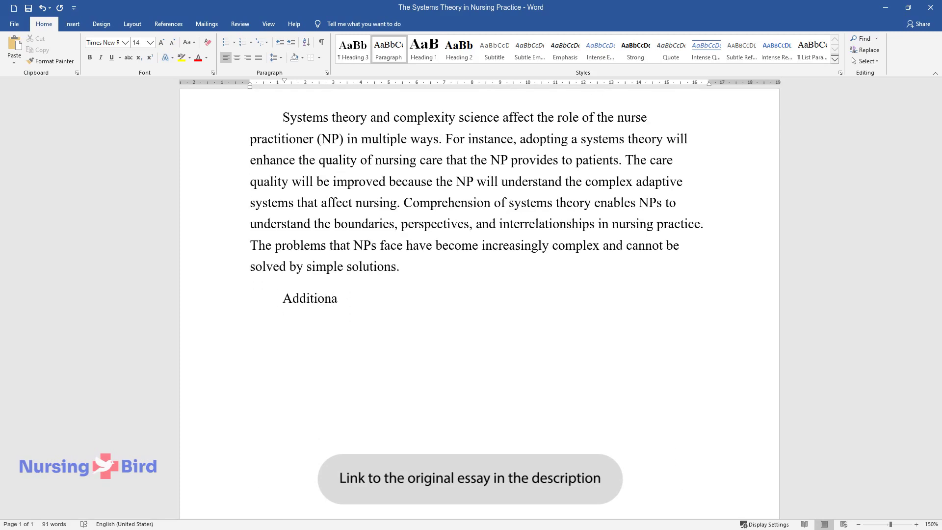
text(lly, systems theory will enable )
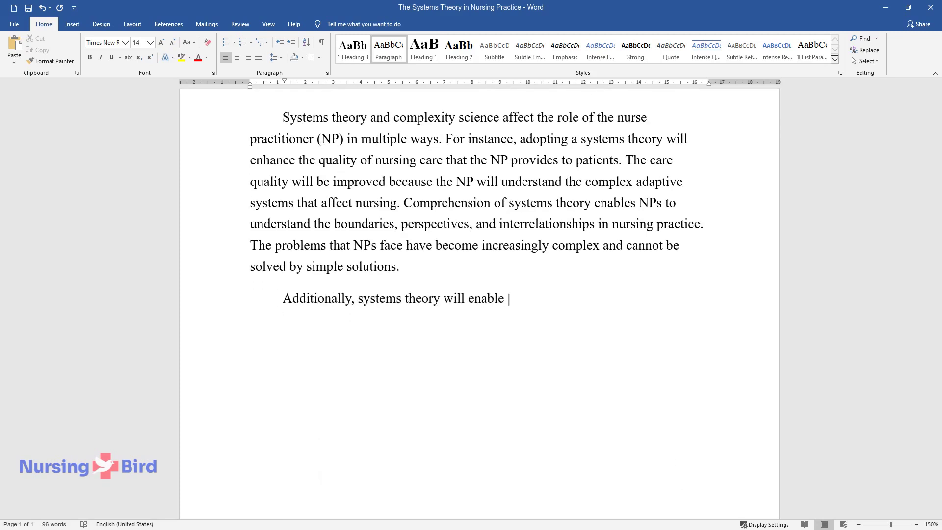
text(NPs to solve problems by viewing)
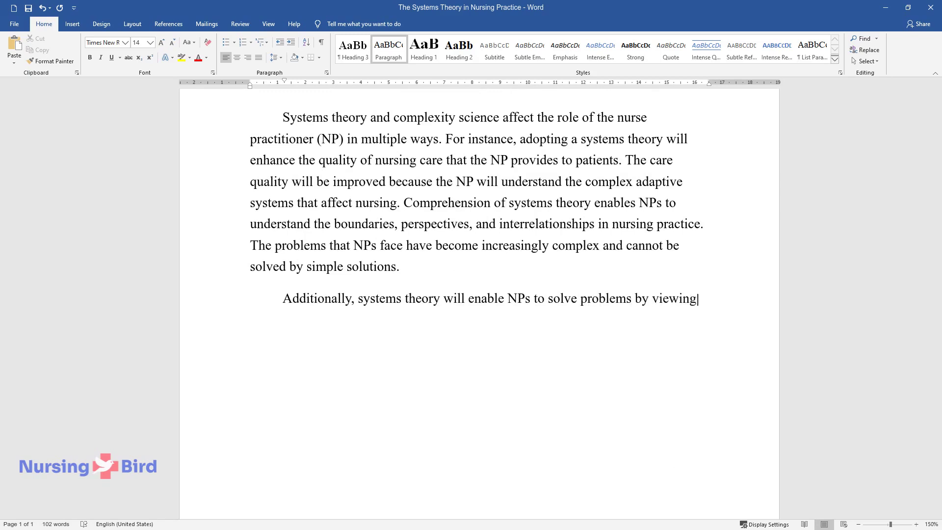
text( them as a partof a bigger dynam)
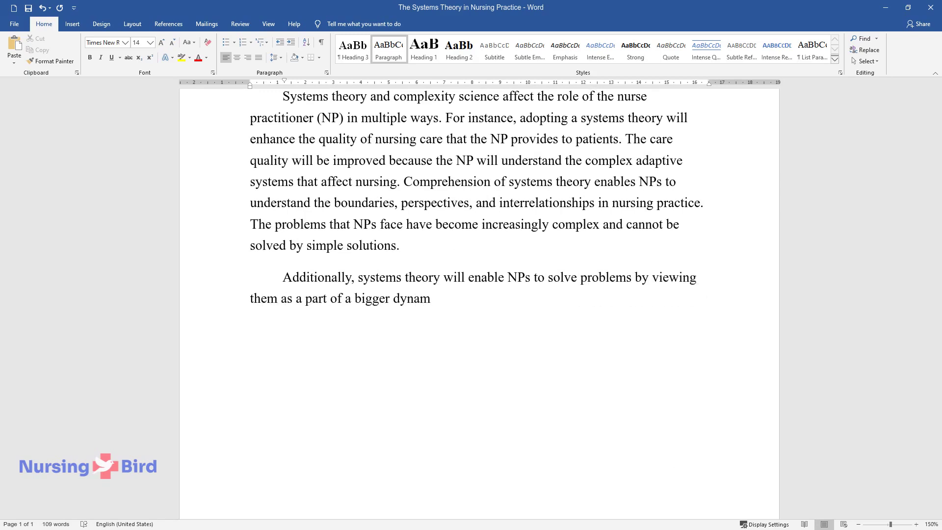
text(ic system. To adequately care fo)
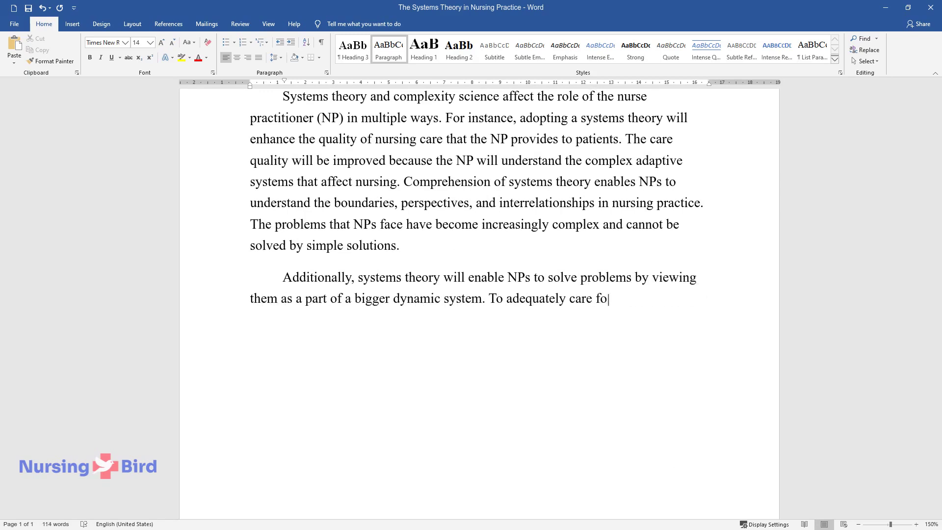
text( have to understa)
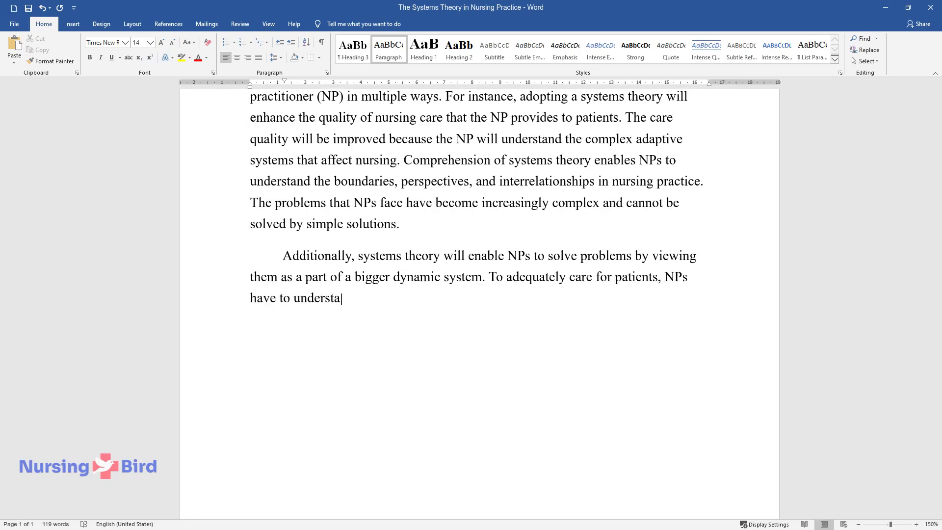
text(nd the perspectives, boundaries,)
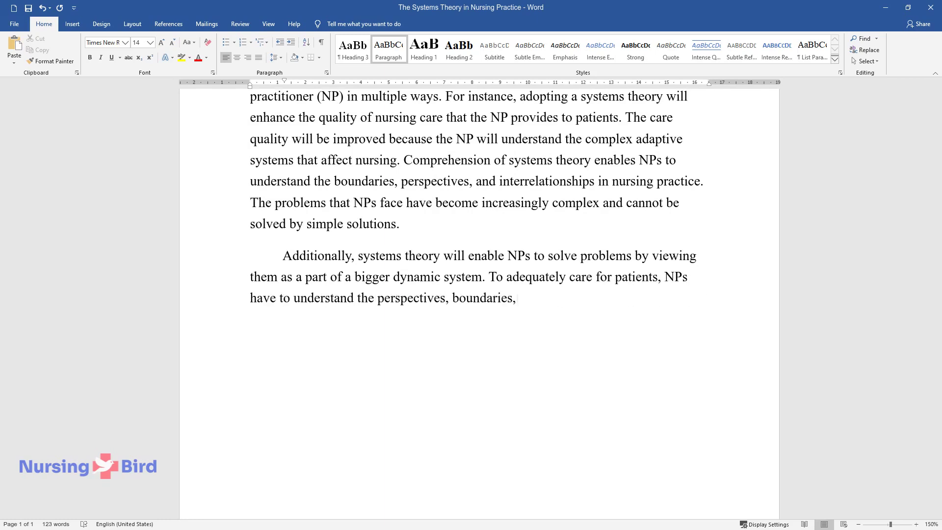
text( and interrelationships of the pa)
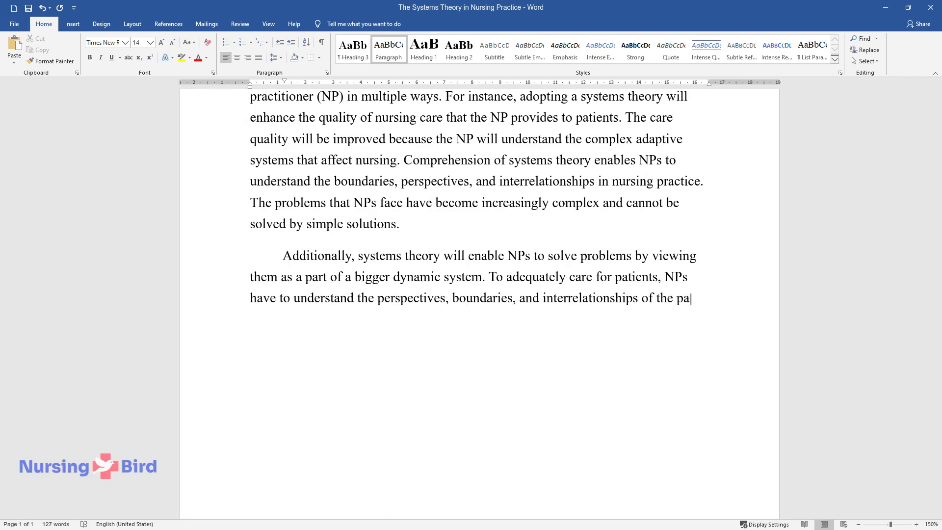
text(tient such as body systems, medi)
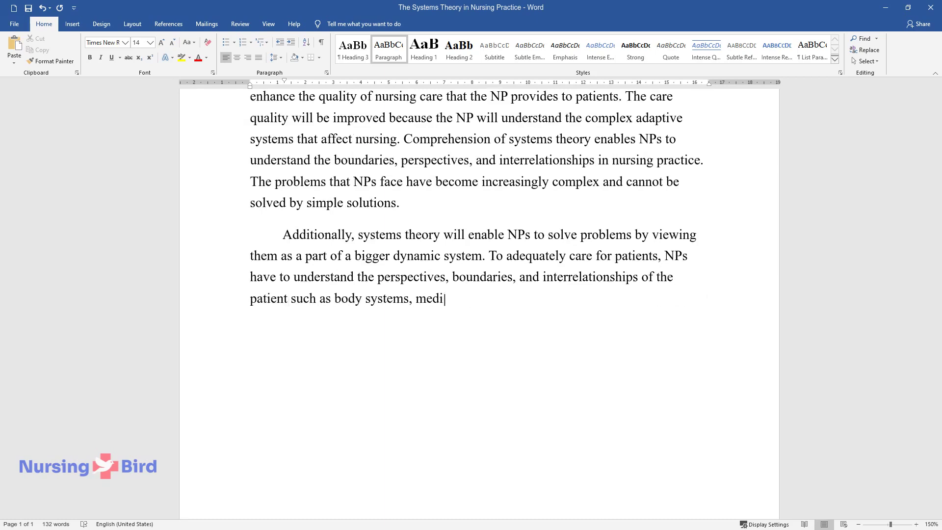
text(cal equipment, and environmental)
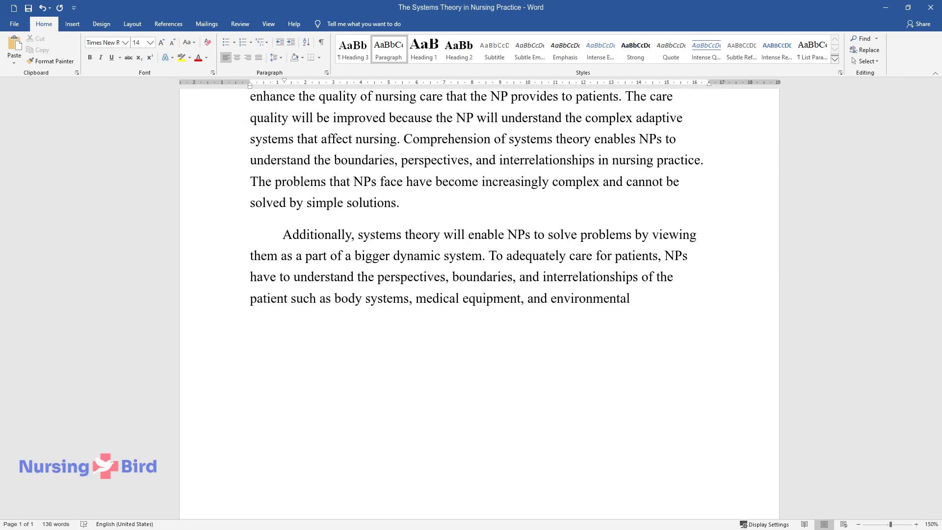
text(. Similarly, complex science offers ways to understand th)
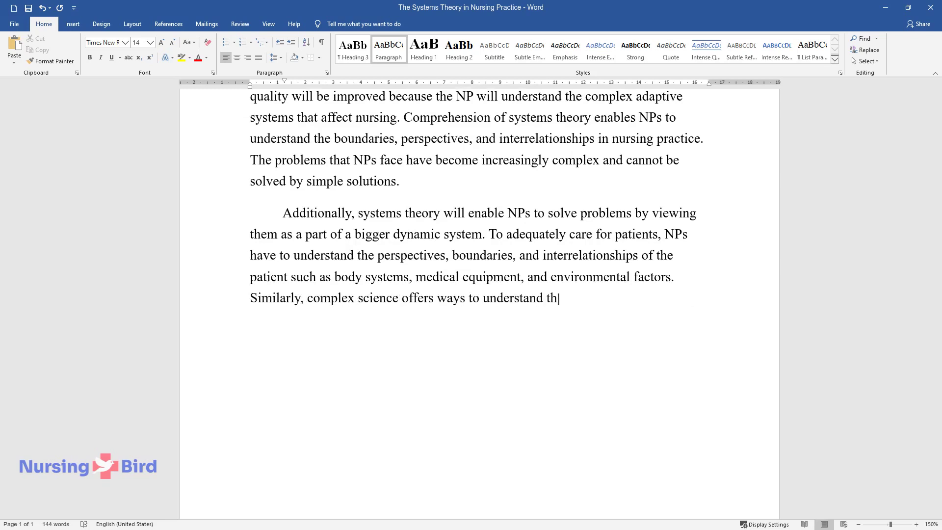
text(faceted behaviors of a he)
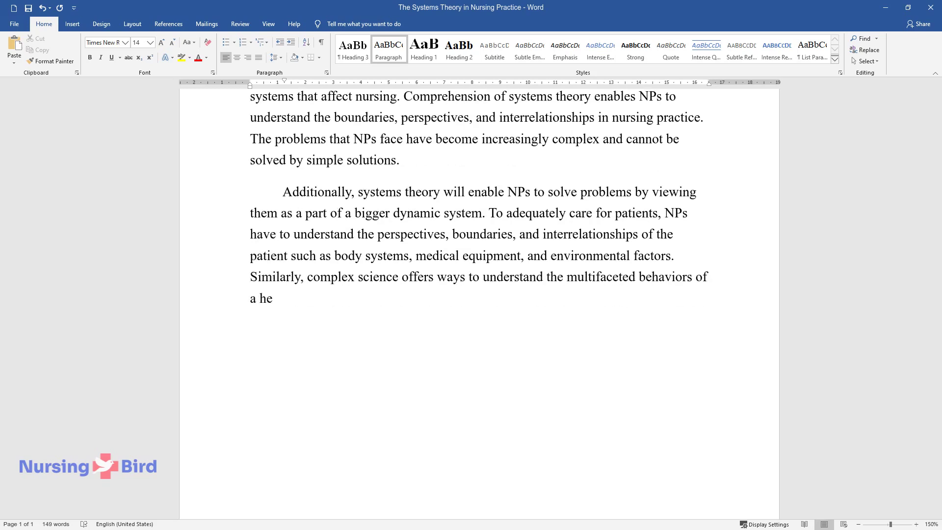
text(althcare organization. NPs can b)
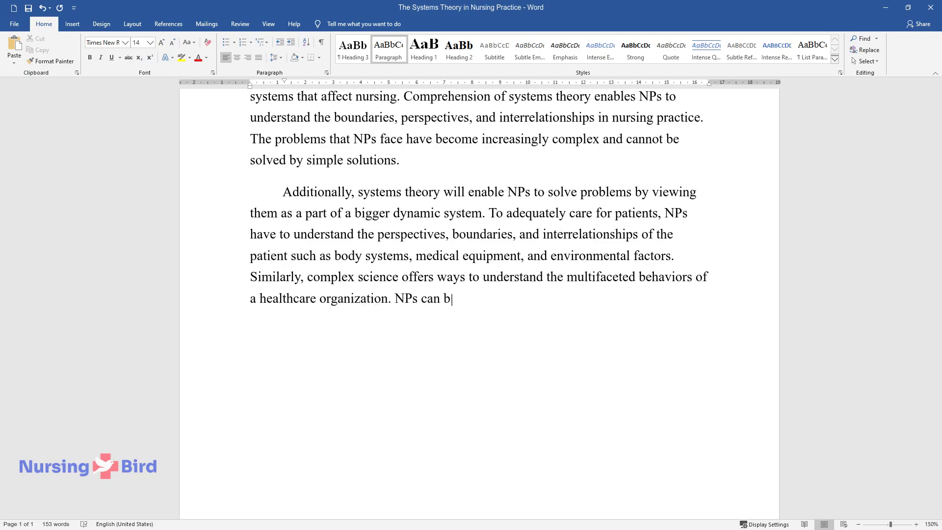
text(enefit from complexity science by)
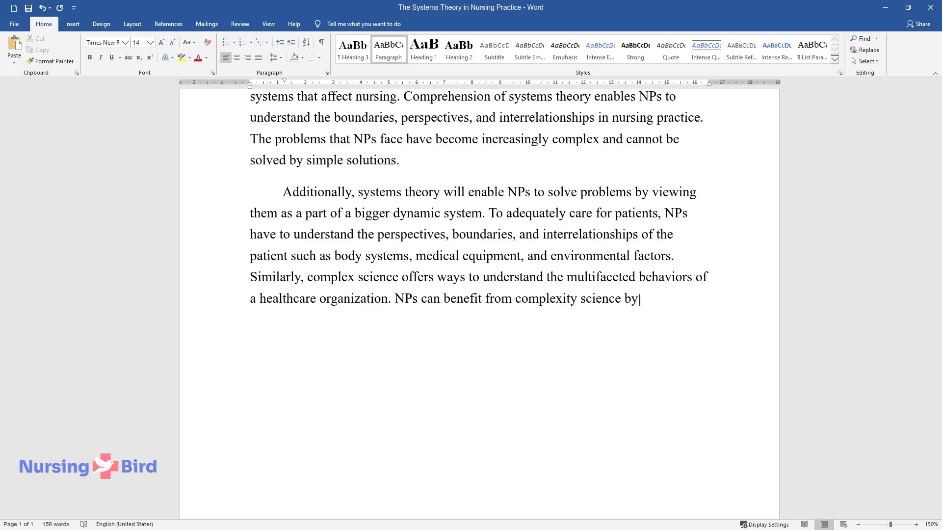
text( comprehending how the parts of)
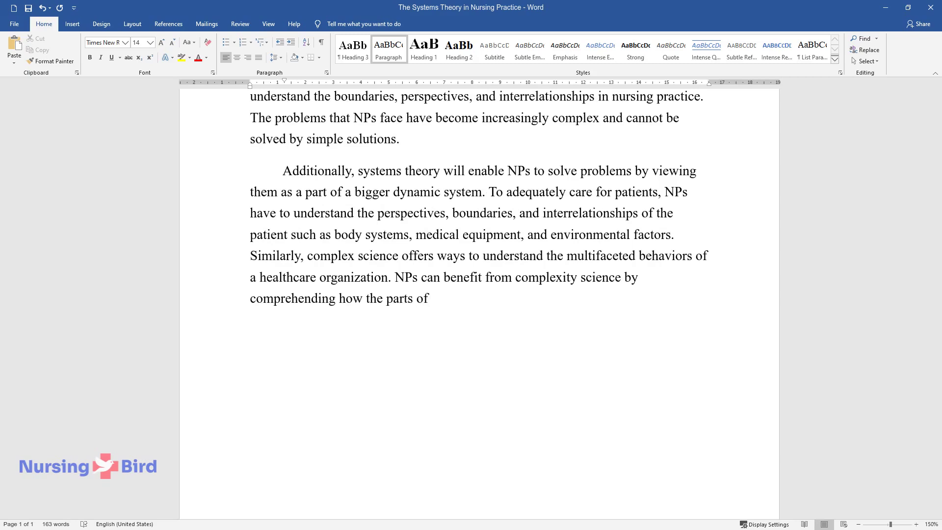
text(connecte)
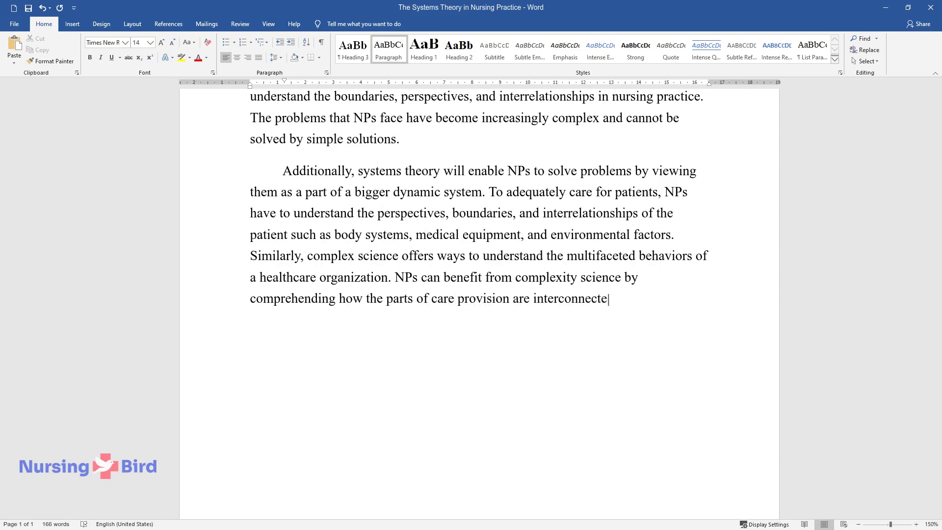
text( utilize complexi)
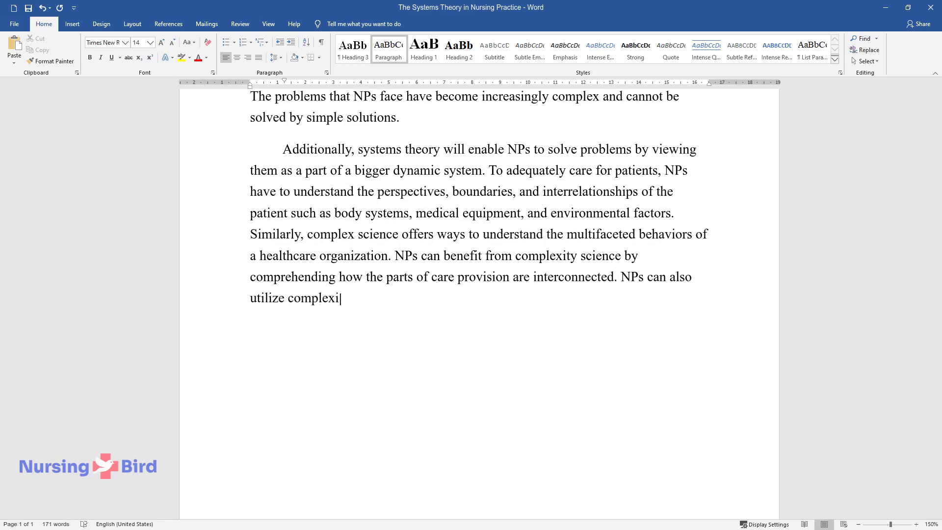
text(ty science to reduce errors by an)
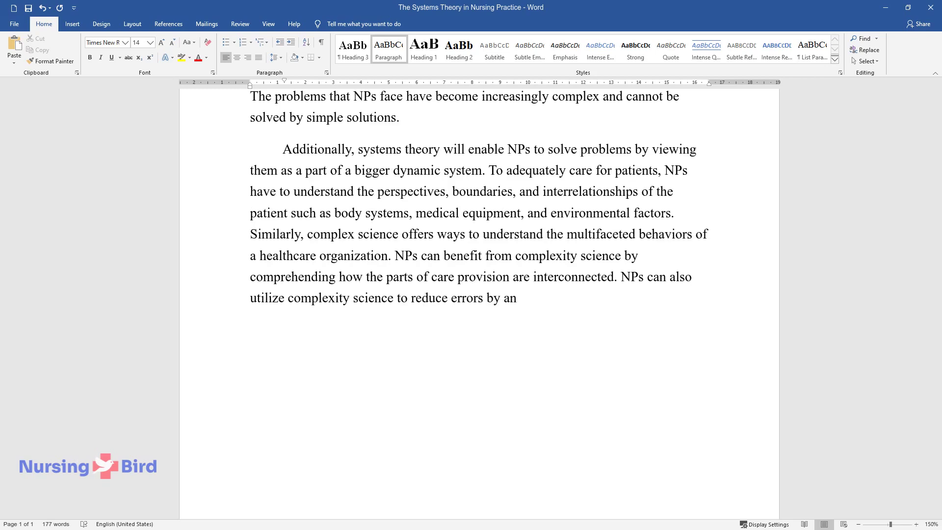
text(ticipating unpredictable outcome)
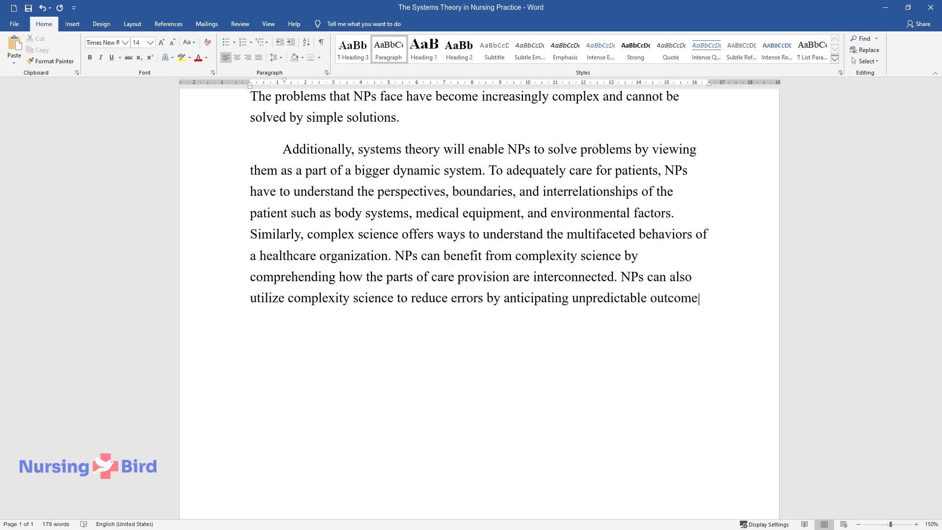
text(s. Complexity science en)
text(ables NPs to comprehend )
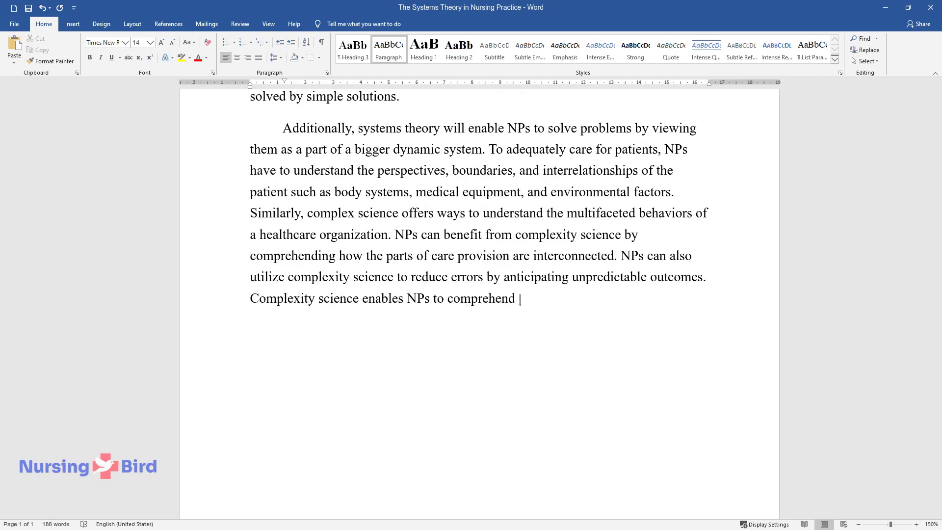
text(all critical system specifics su)
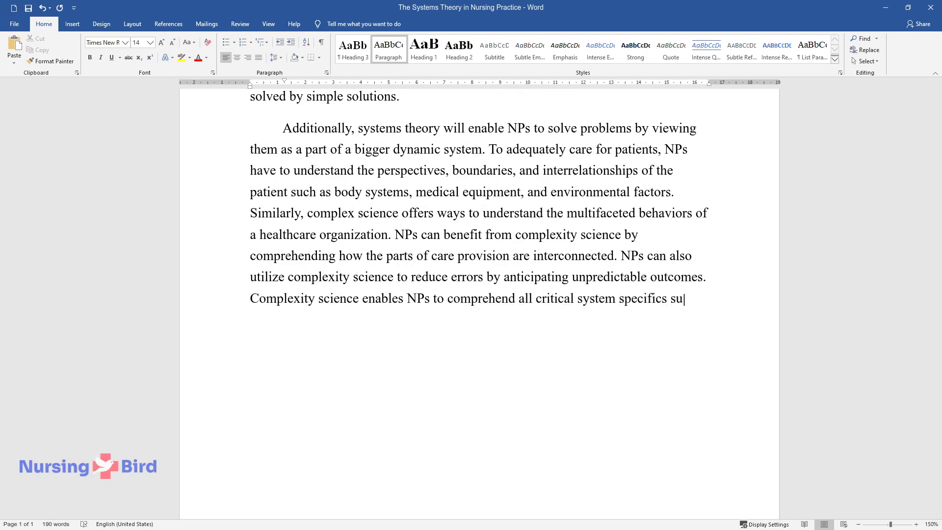
text(ch as the relati)
text(onships between )
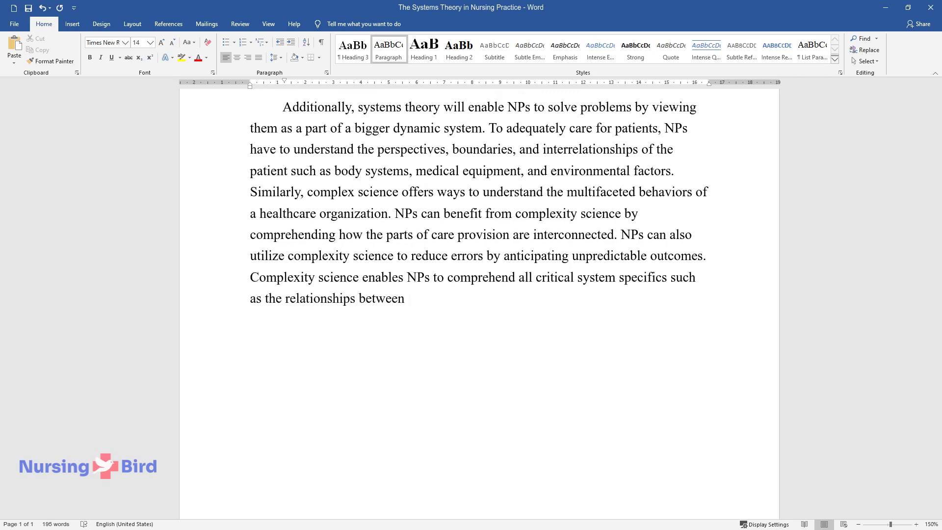
text(the nasogastric tube, microbe, and the patient with no burden of the underlying details.)
End the complexity science paragraph after the nasogastric tube example and begin a new indented paragraph.
key(Return)
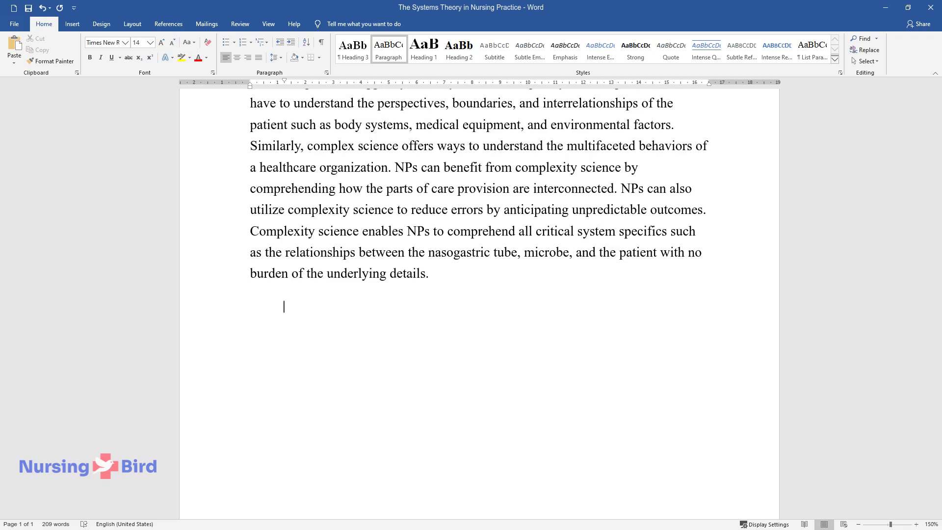
text(I am satisfied with the le)
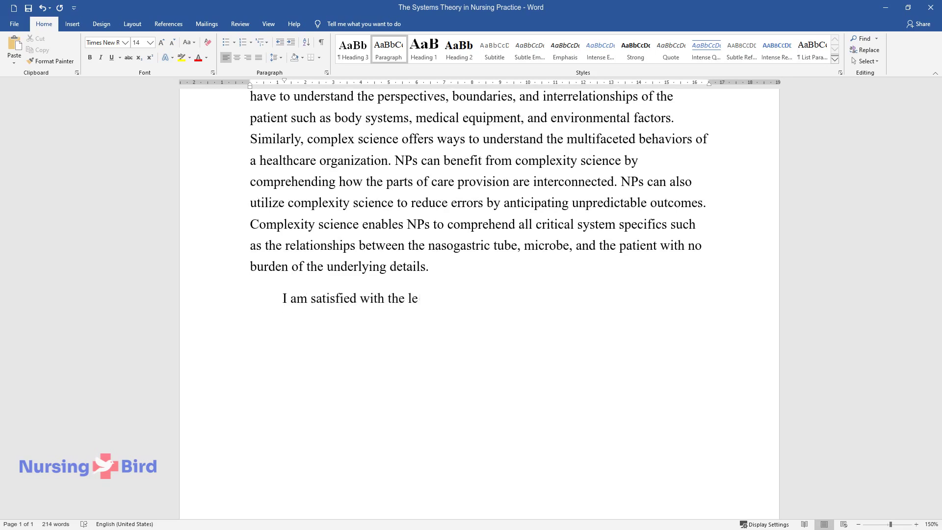
text(vel of interprofessional collaboration)
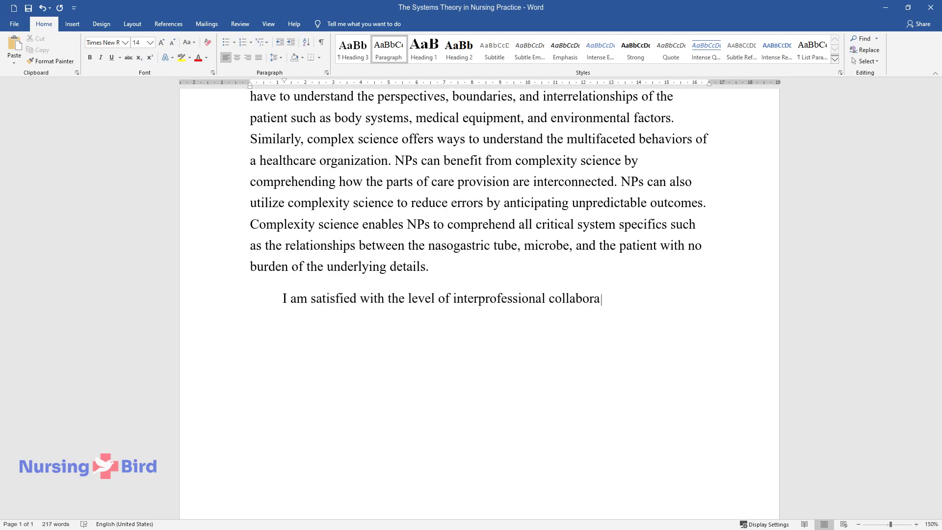
text( for the NP in the environments)
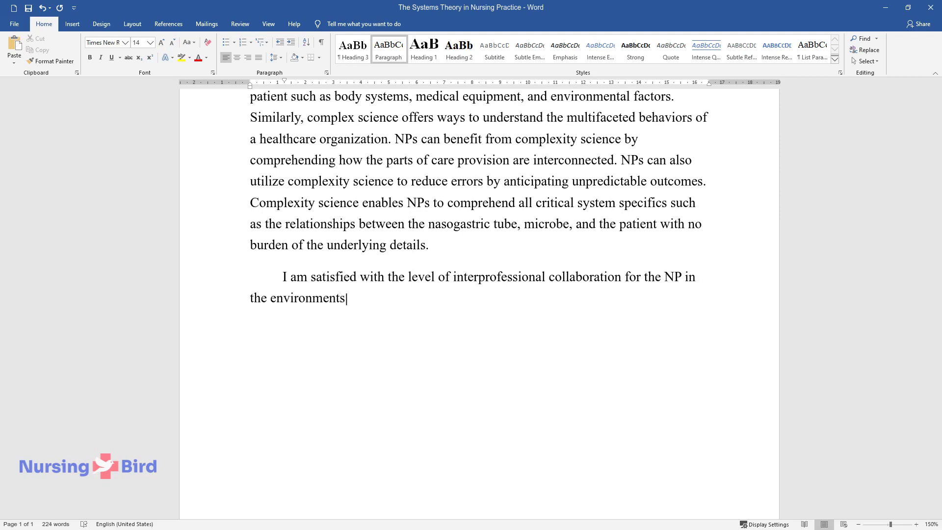
text( that I observed. NPs would help s)
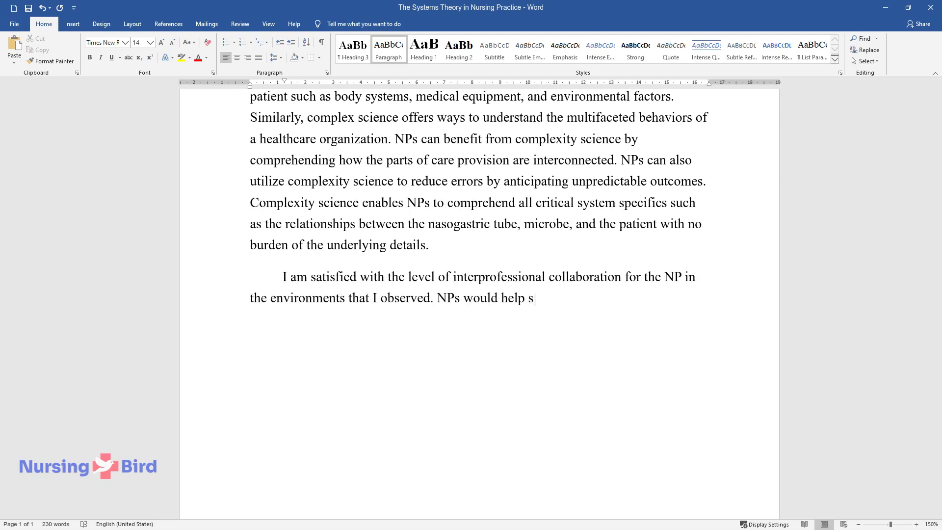
text(ome patients with chronic )
text(disease m)
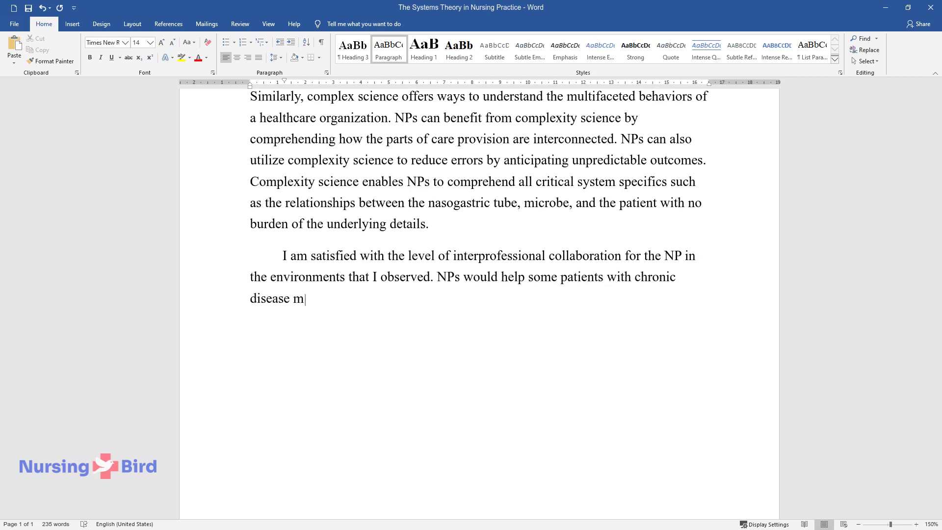
text(anagement and complex care when th)
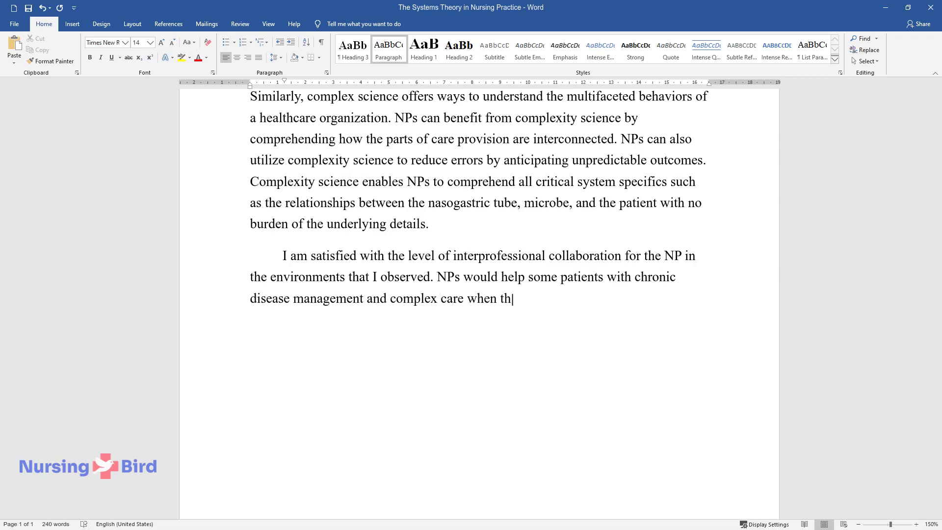
text(ey collaborated with medical practi)
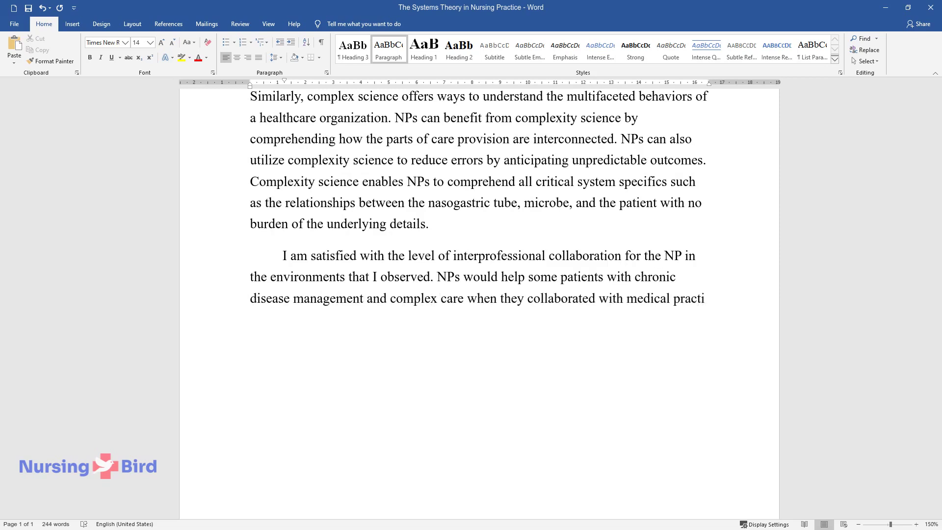
text(tioners. Additionally, NPs increased the sk)
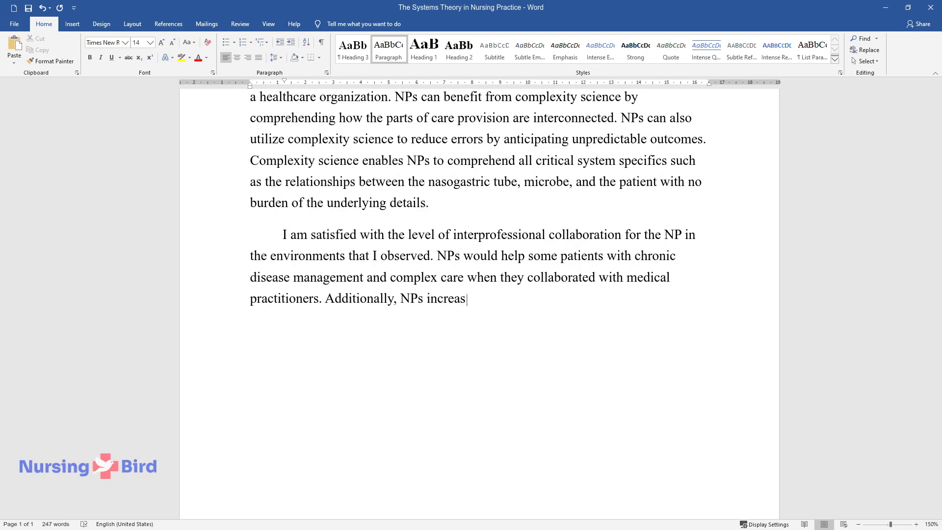
text(ills and knowledge of team)
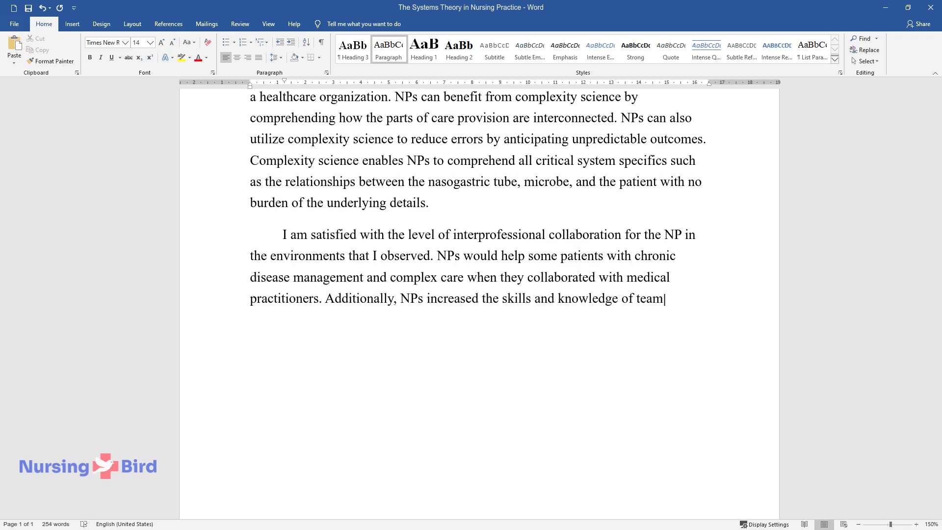
text( members through one-on-one teachi)
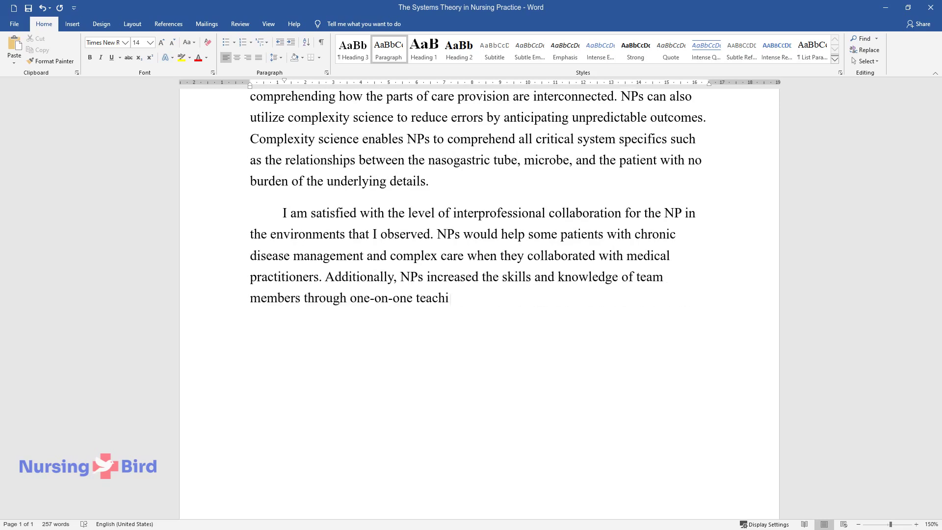
text(ng. Overall, when NPs collaborated )
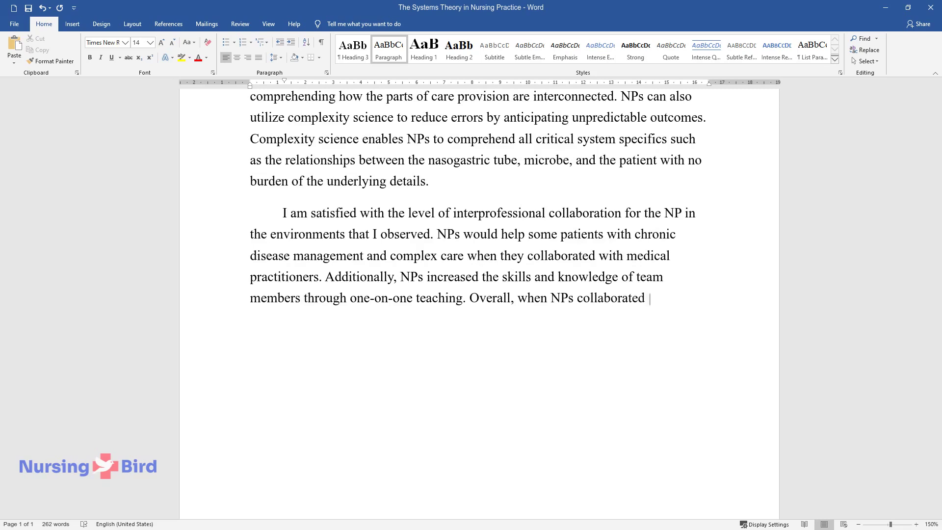
text(with medical practitioners, patient safety and inte)
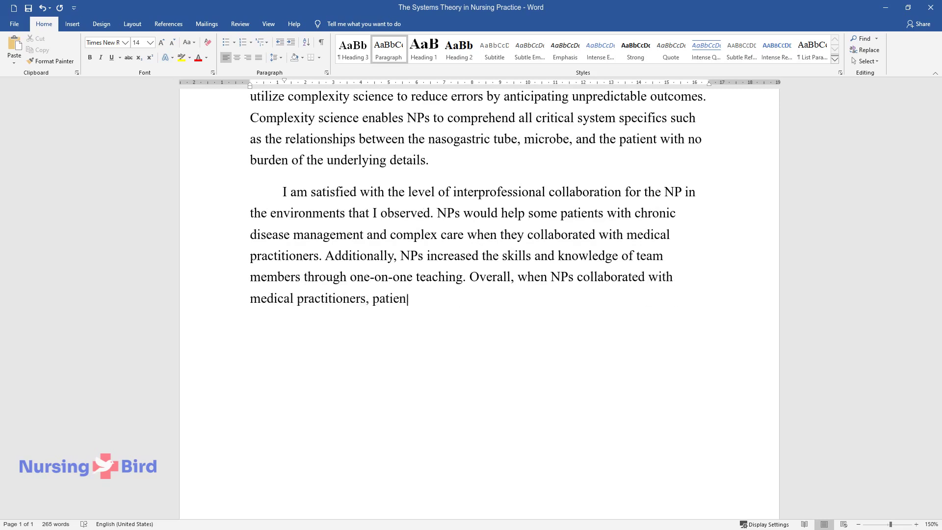
text(grated care were i)
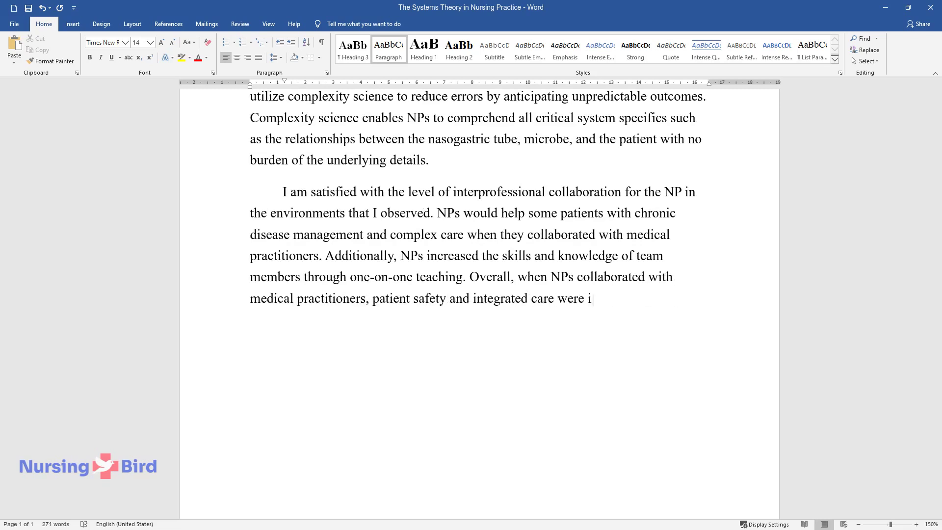
text(ncreased by helping with unexpected patient outcomes.)
End the collaboration paragraph at 'helping with unexpected patient outcomes.' and begin another paragraph.
key(Return)
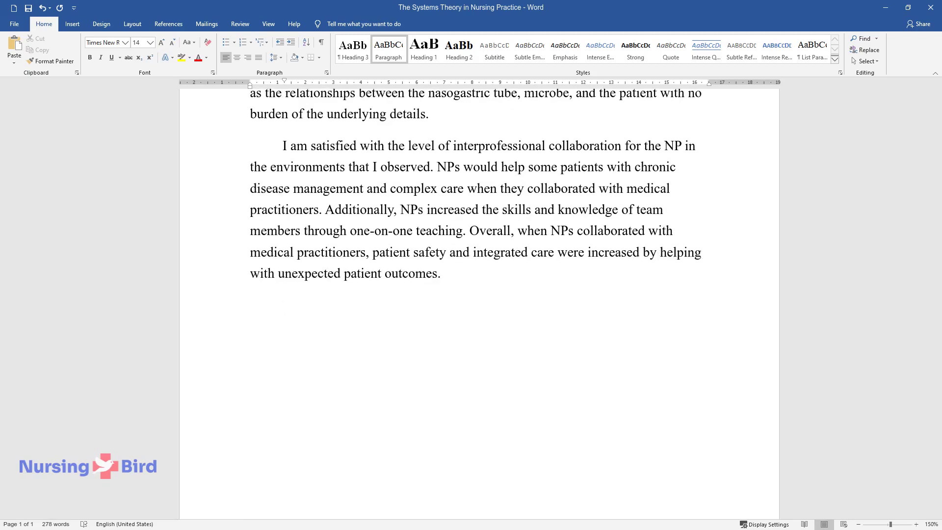
text(NPs often practice under physici)
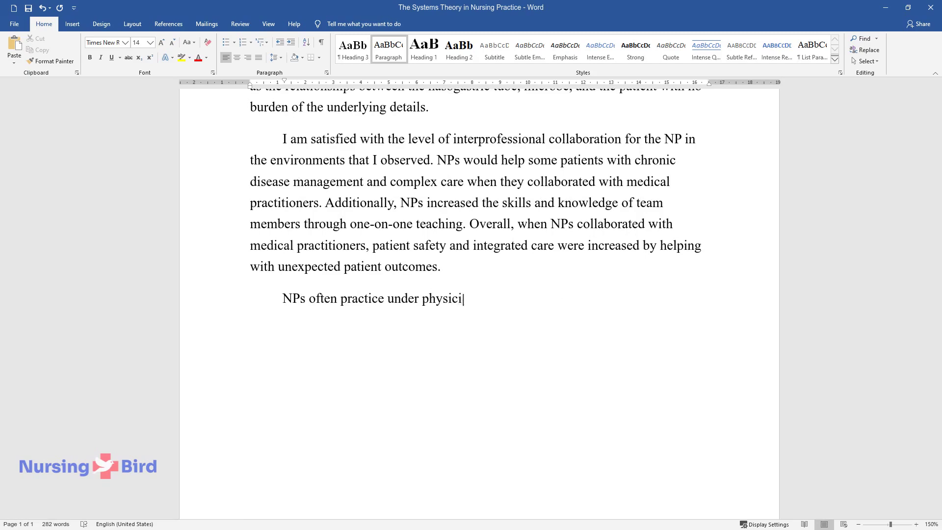
text(an supervision within a specified area. )
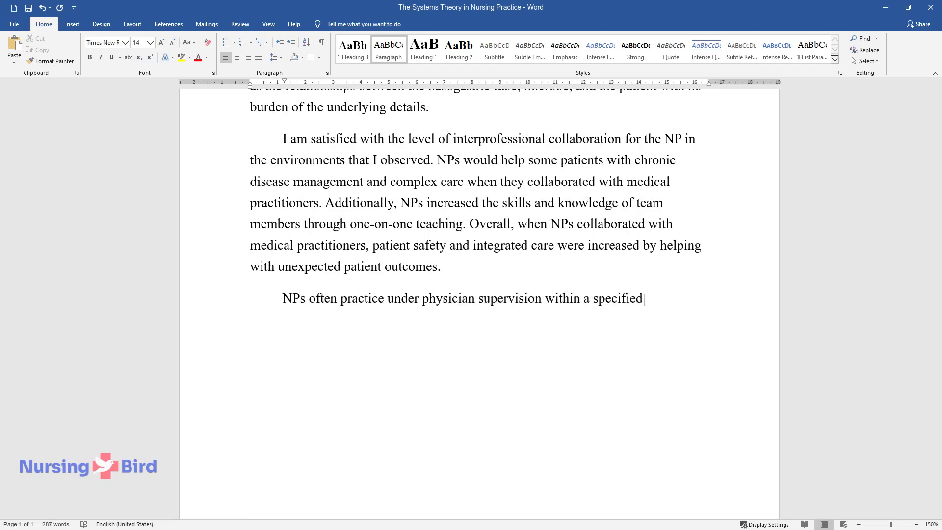
text(Florida permits advanced)
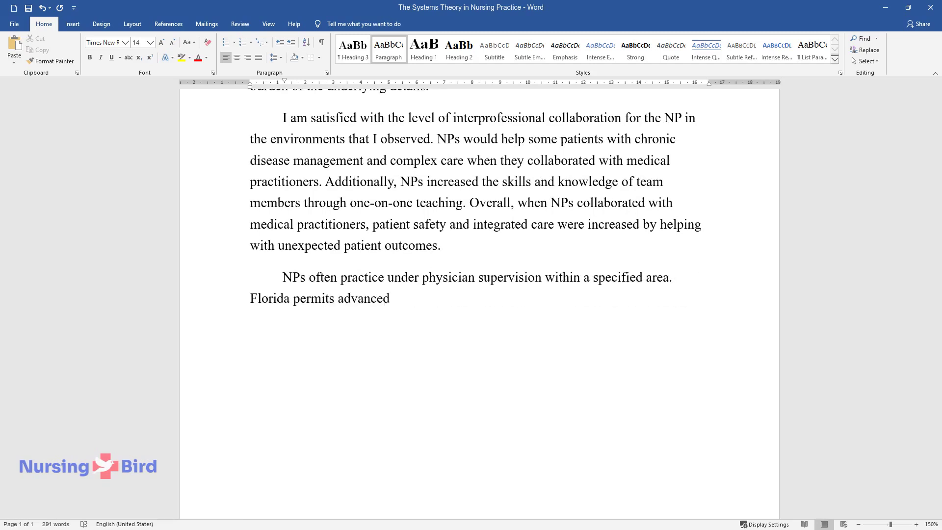
text( practice nurses to carry out thei)
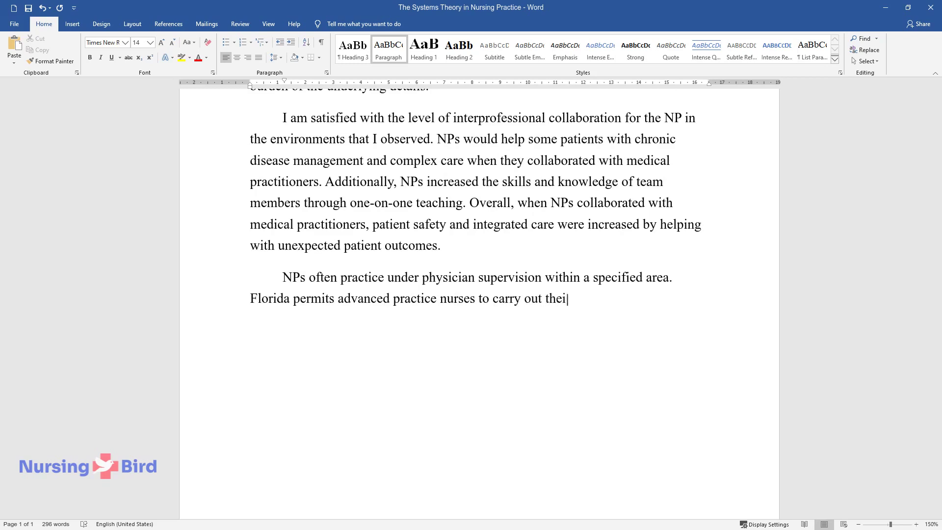
text(r duties according to their knowl)
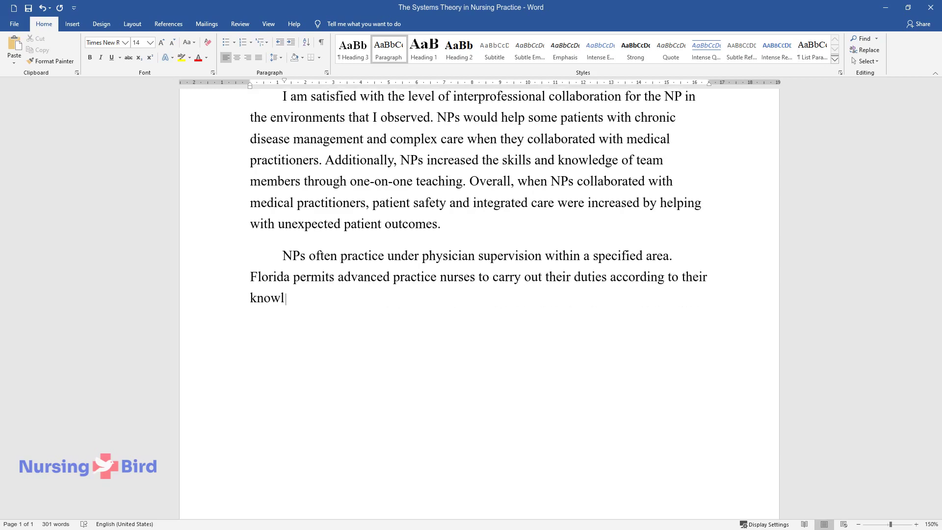
text(edge and education. NPs in Florid)
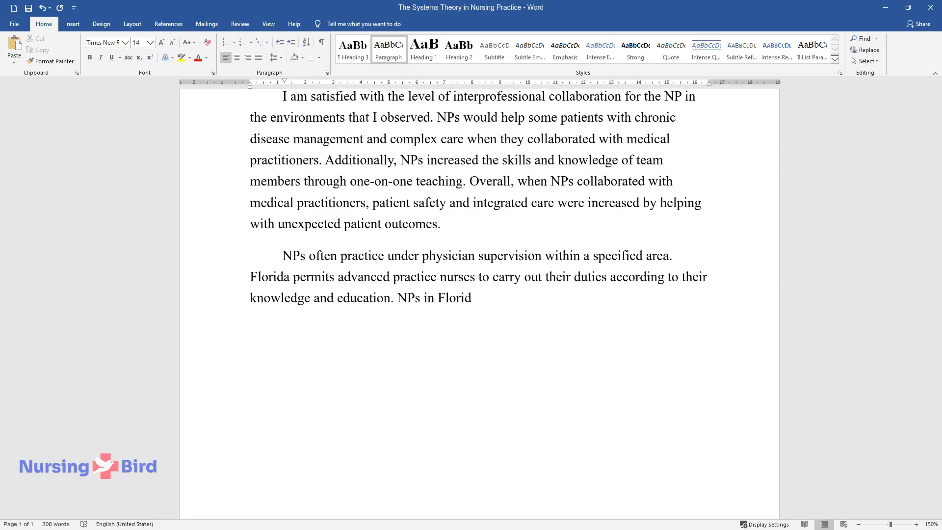
text(a perform professional nursing p)
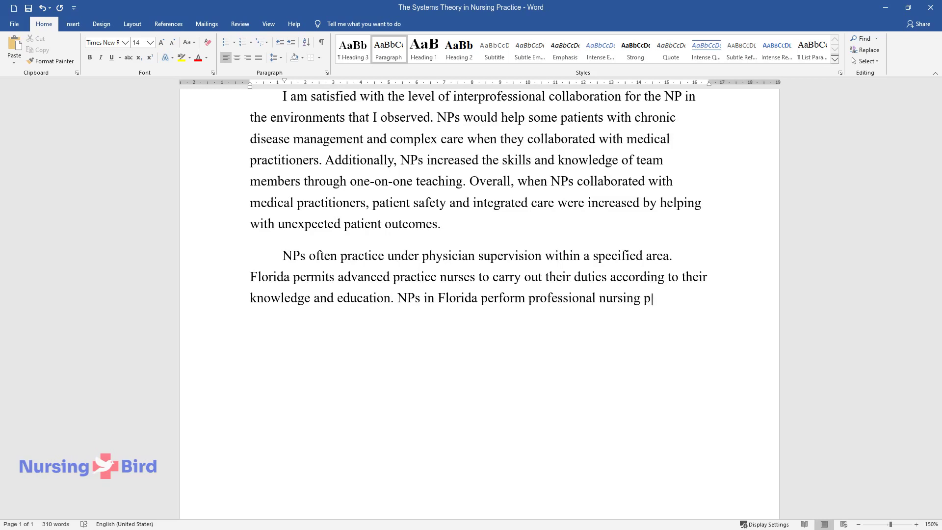
text(ractice and other spe)
text(cific action)
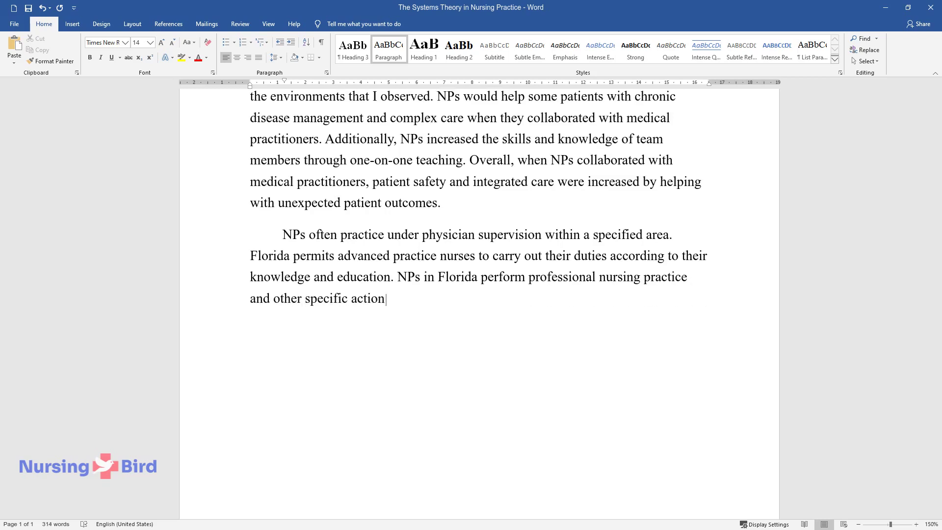
text(s such as prescription, medical t)
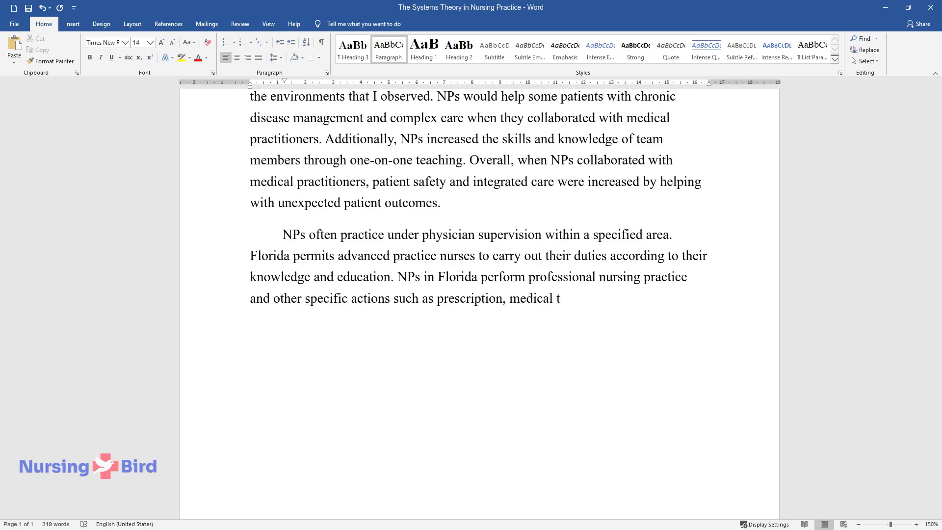
text(reatment and diagnosis, nursing t)
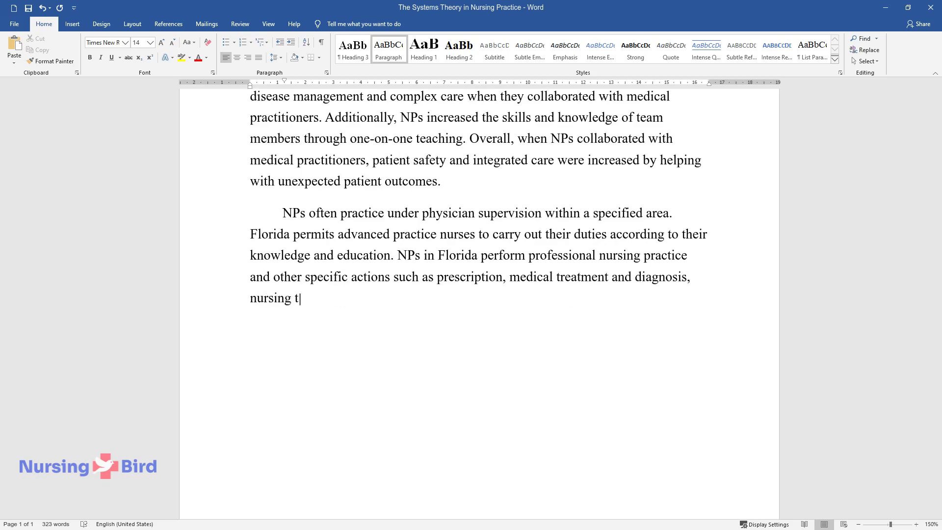
text(reatment, and nursing diagnosis. )
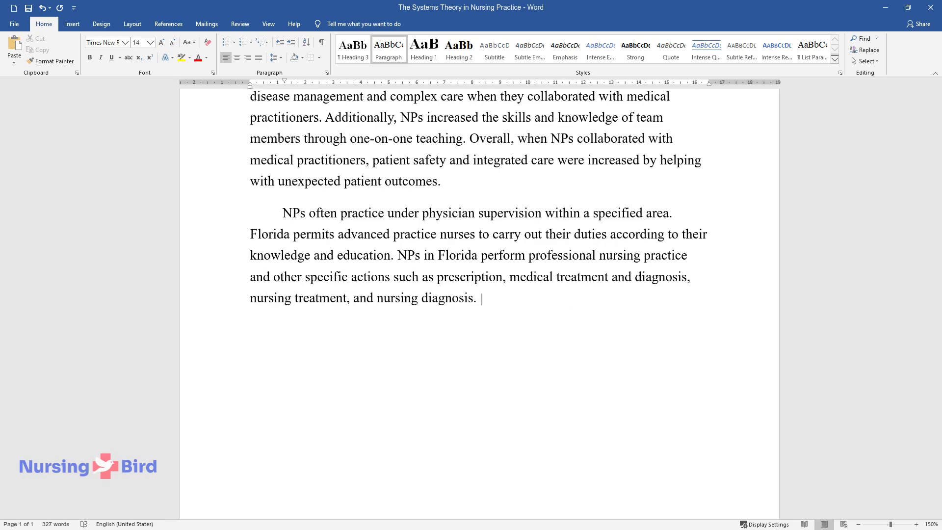
text(However, the state lags in its p)
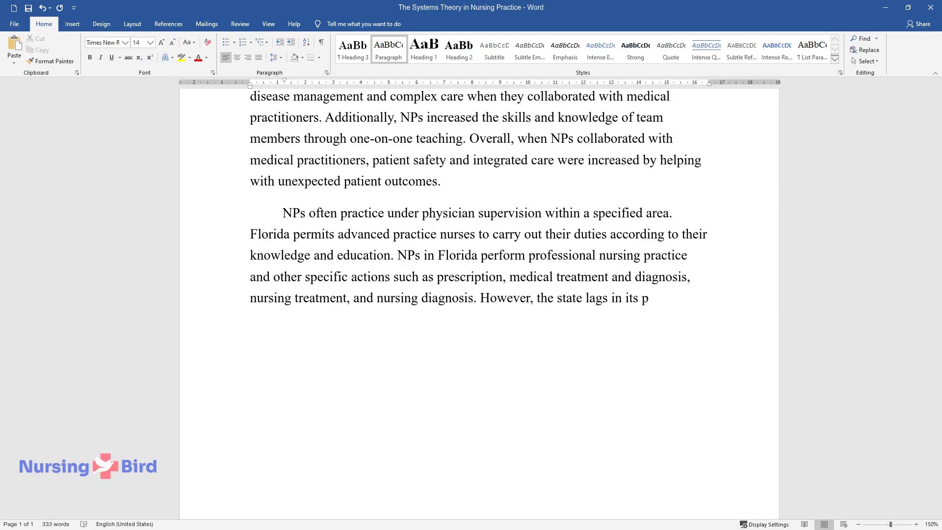
text(ractice as it restricts N)
text(Ps from )
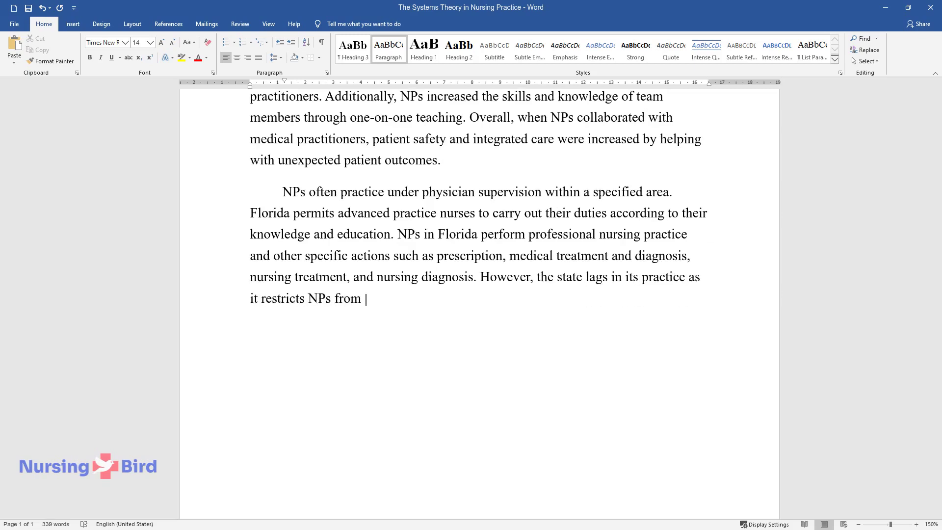
text(practicing which makes them under)
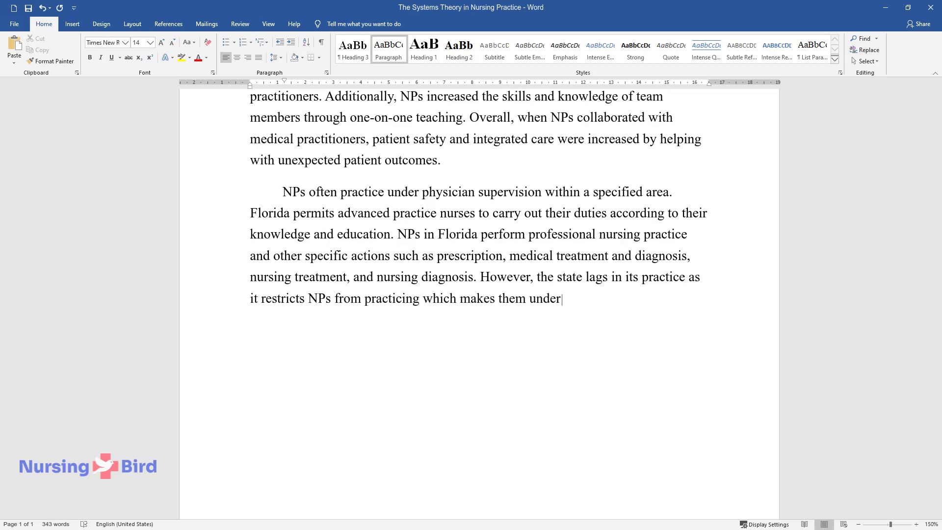
text(utilized. One way to facilitate)
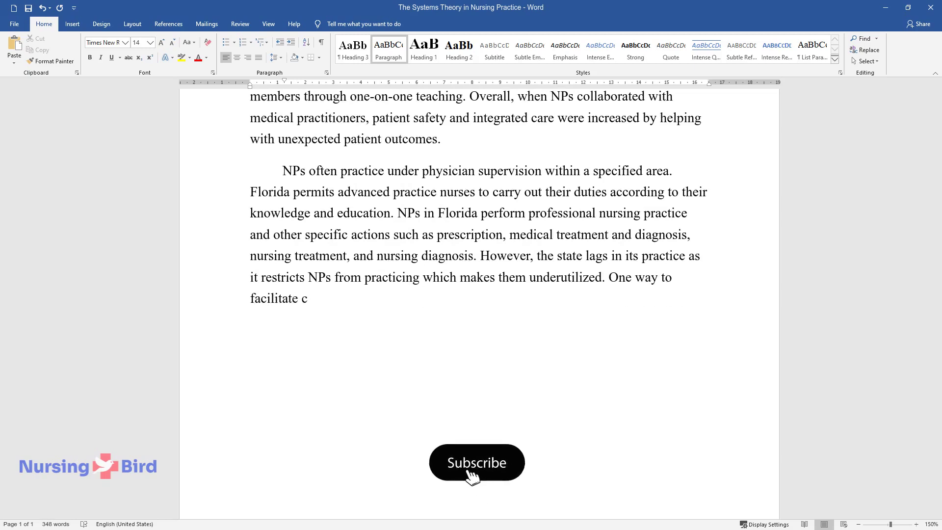
text( change would be to provide evidence-based practice in the state an)
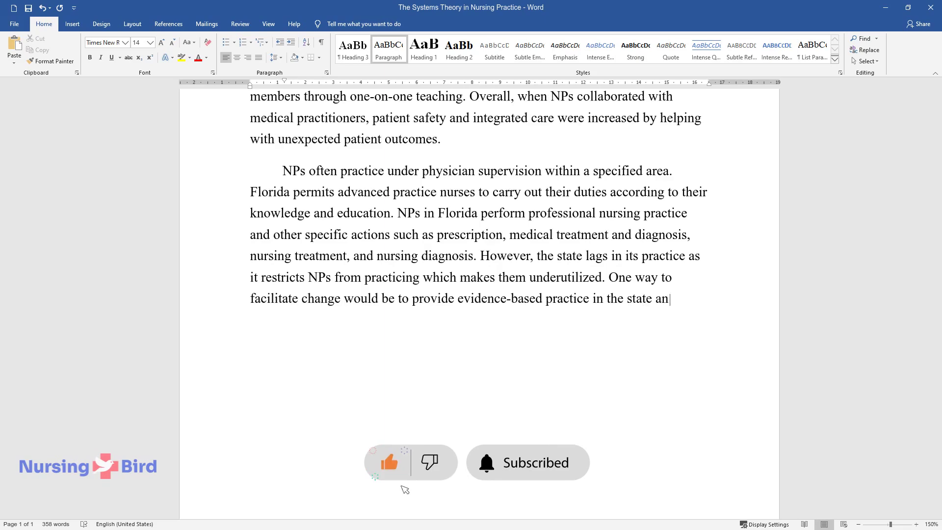
text(d submit it to the state’s nursin)
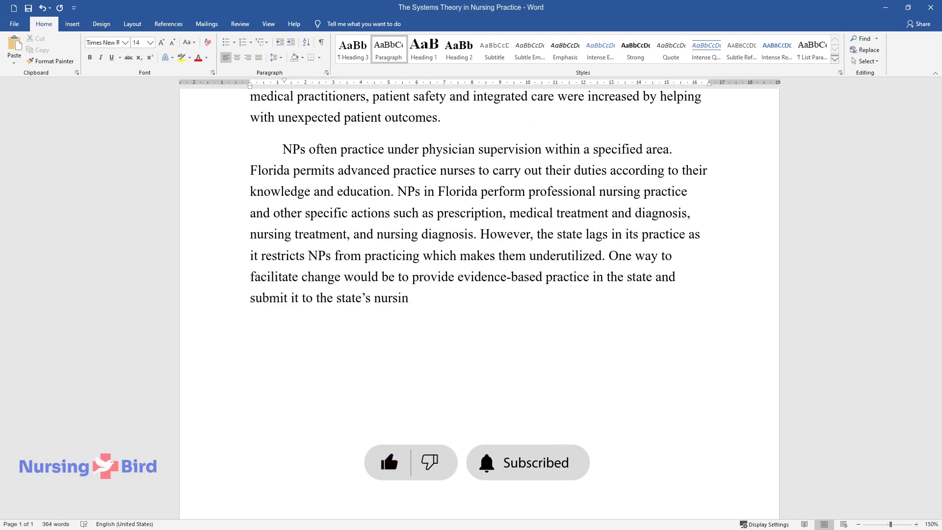